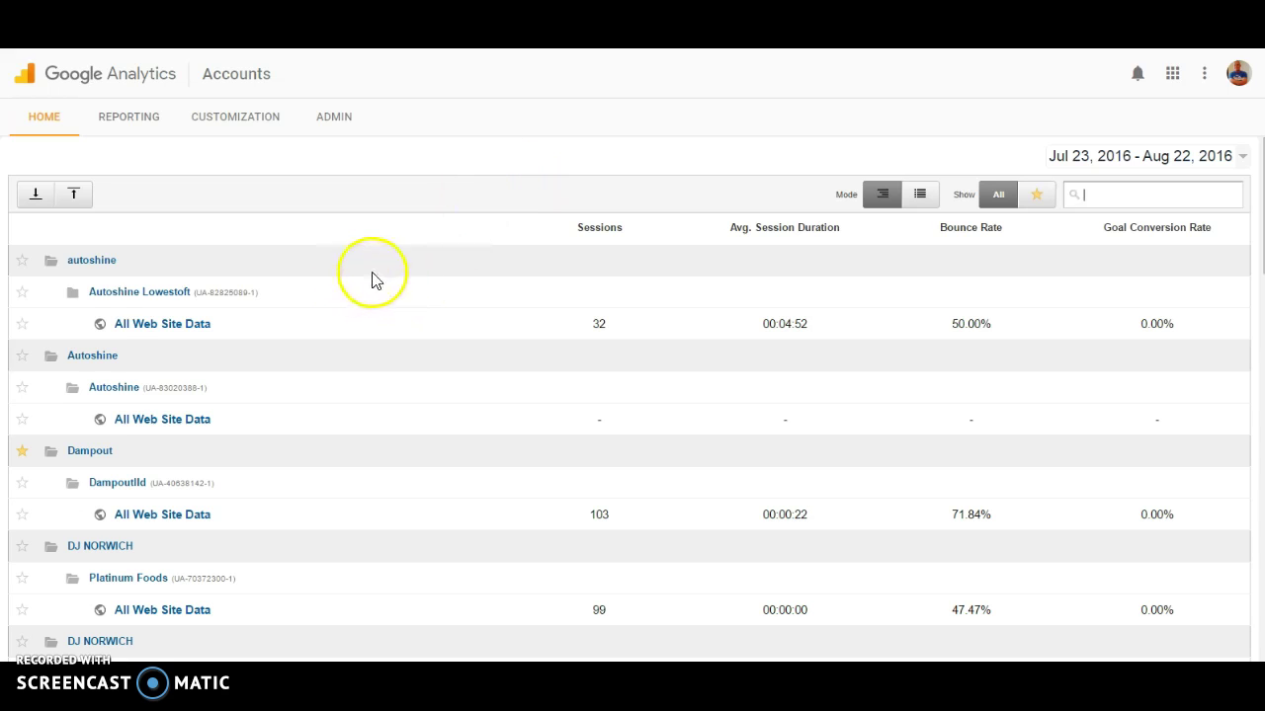
scroll(381, 276, "down", 4)
scroll(384, 257, "down", 2)
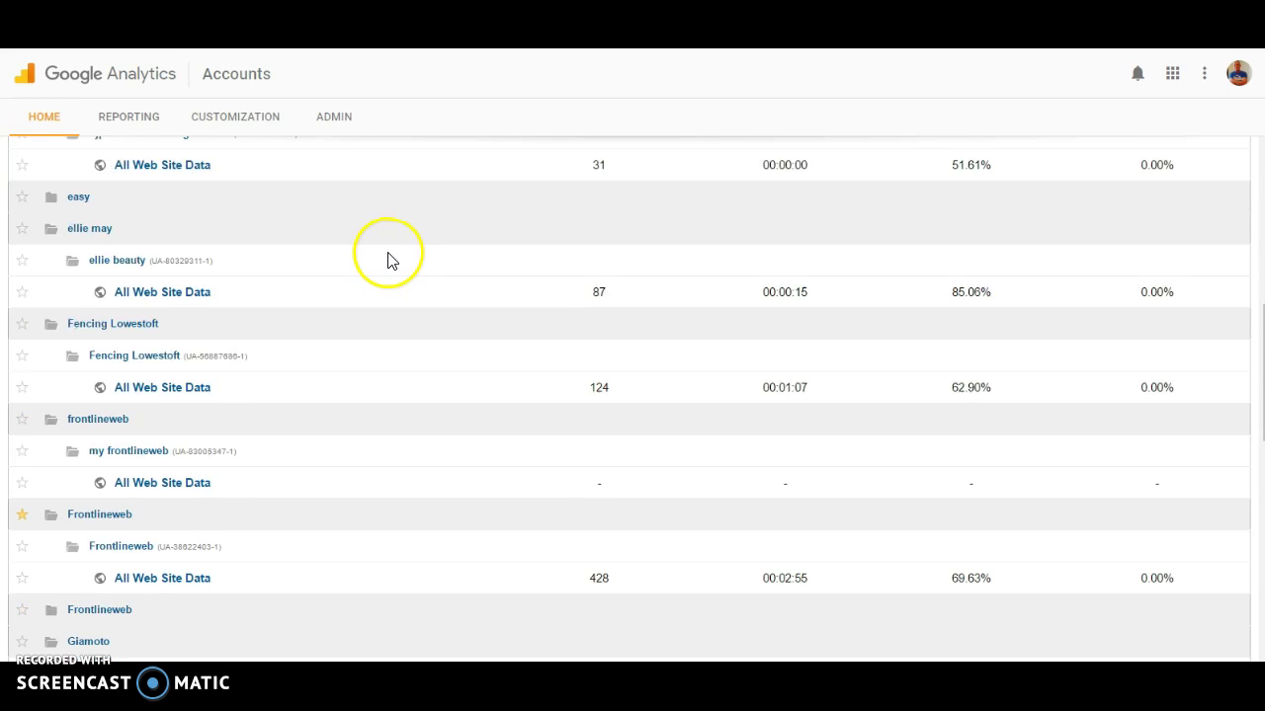
scroll(385, 253, "up", 3)
scroll(383, 251, "up", 3)
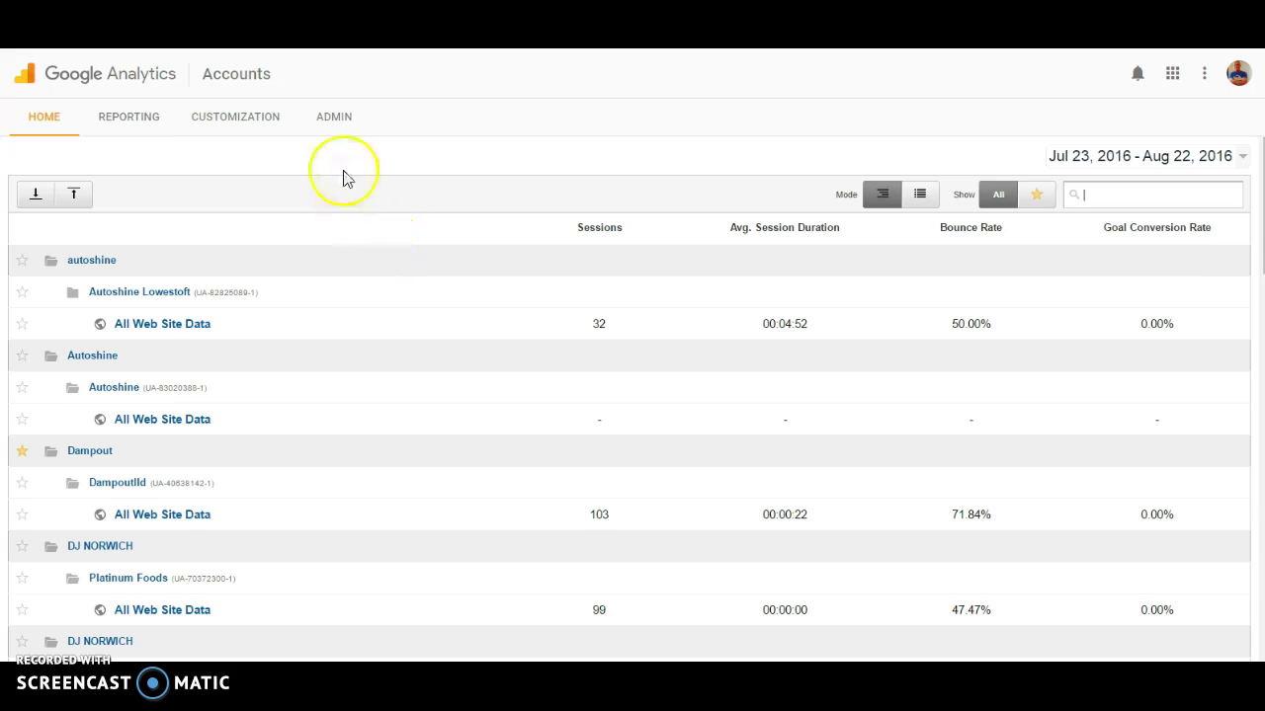
left_click(334, 118)
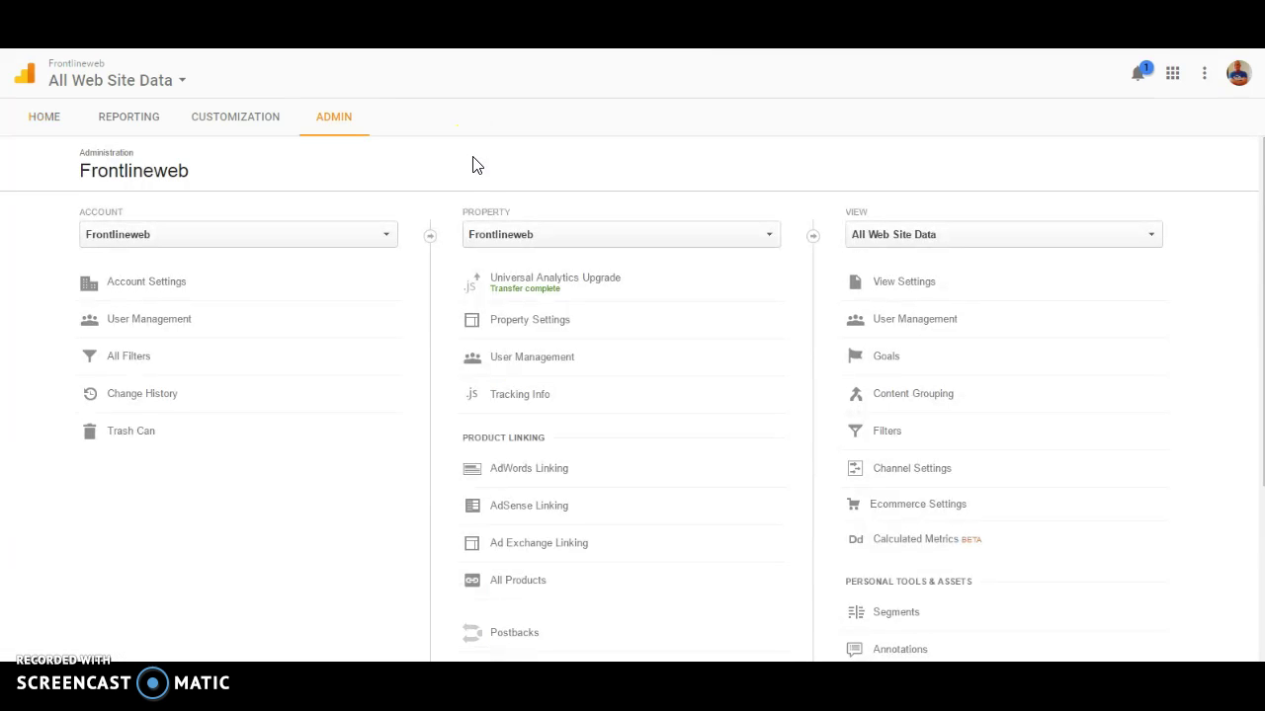
left_click(385, 236)
left_click(136, 506)
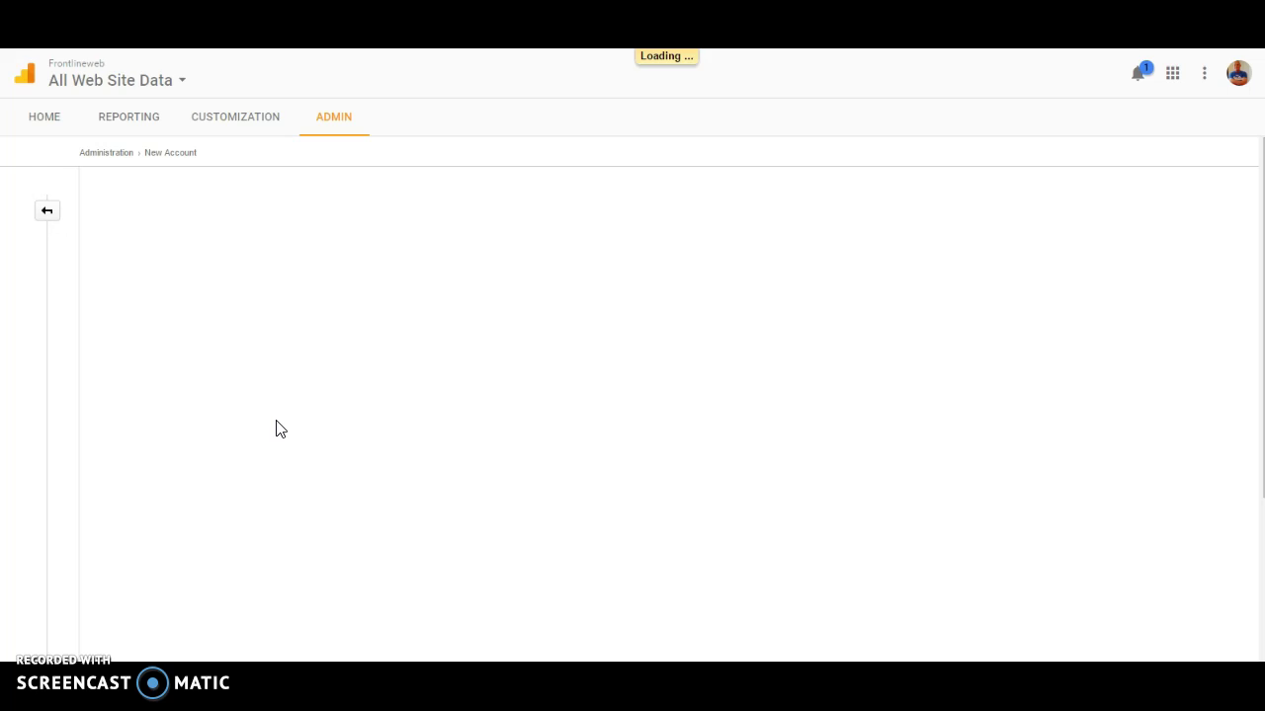
left_click(128, 358)
type("frontlineweb")
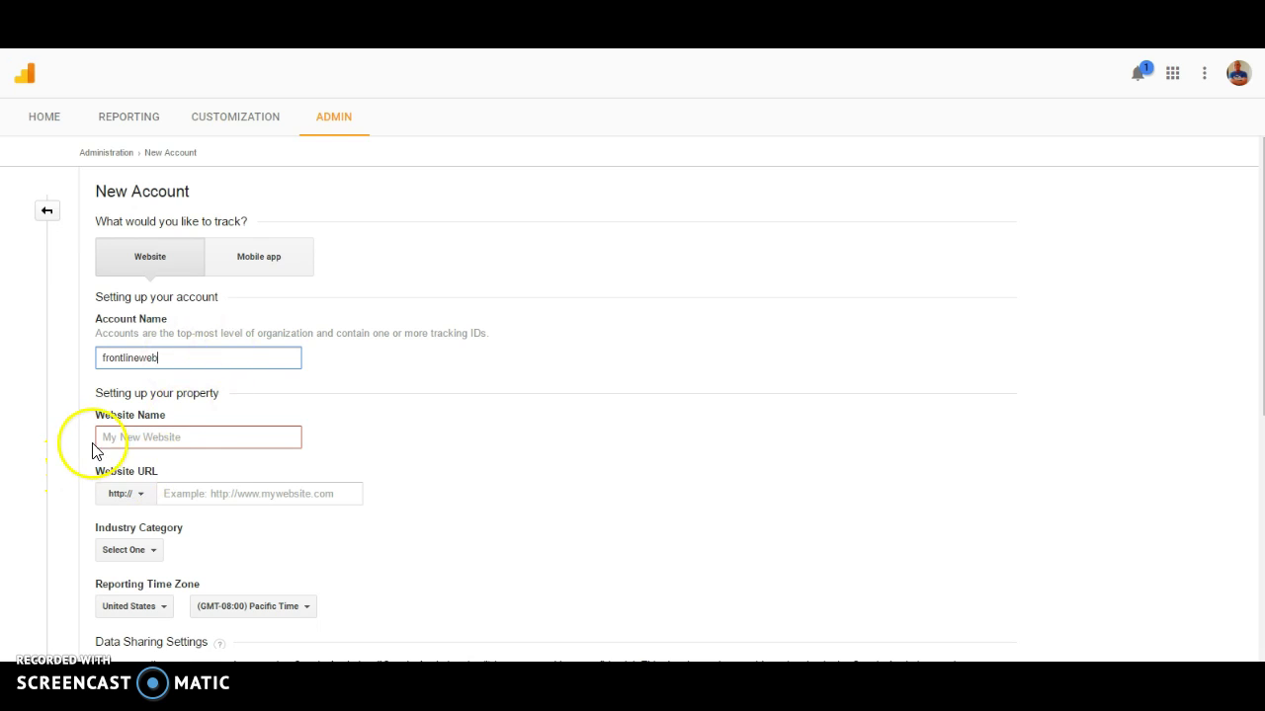
left_click(108, 441)
type("Frontlineweb")
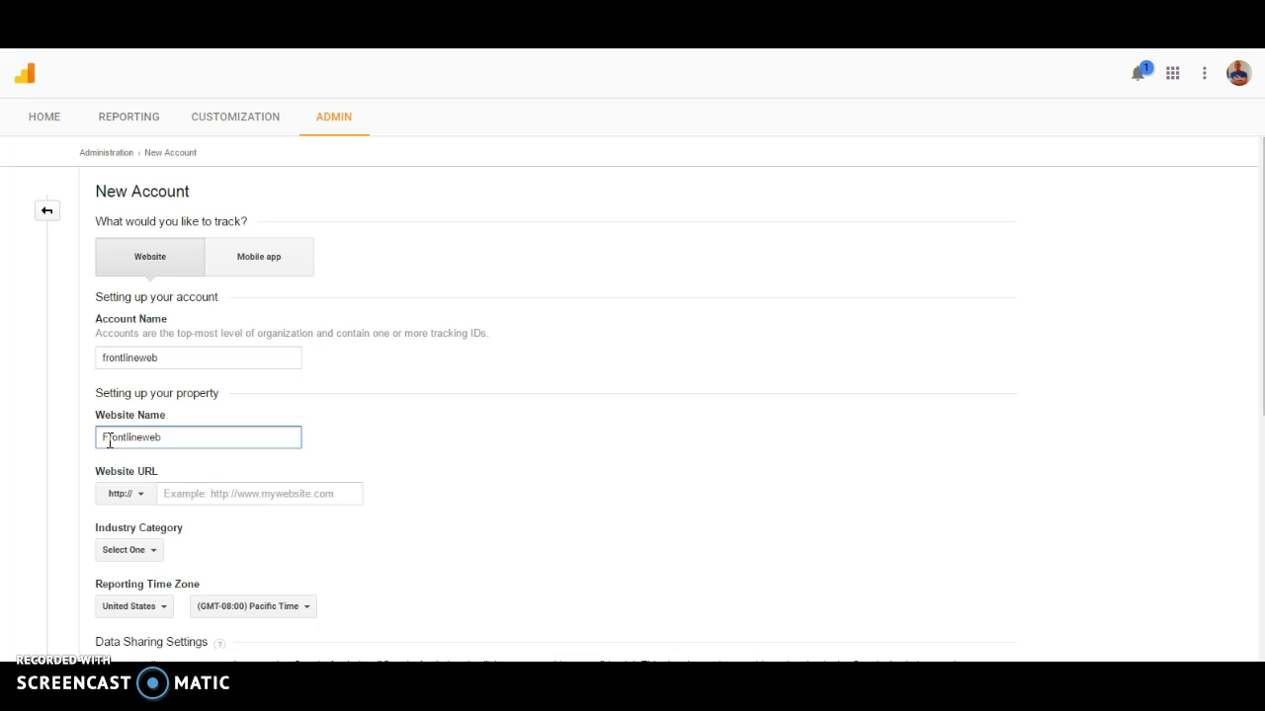
left_click(213, 490)
type("www.frontlineweb.biz")
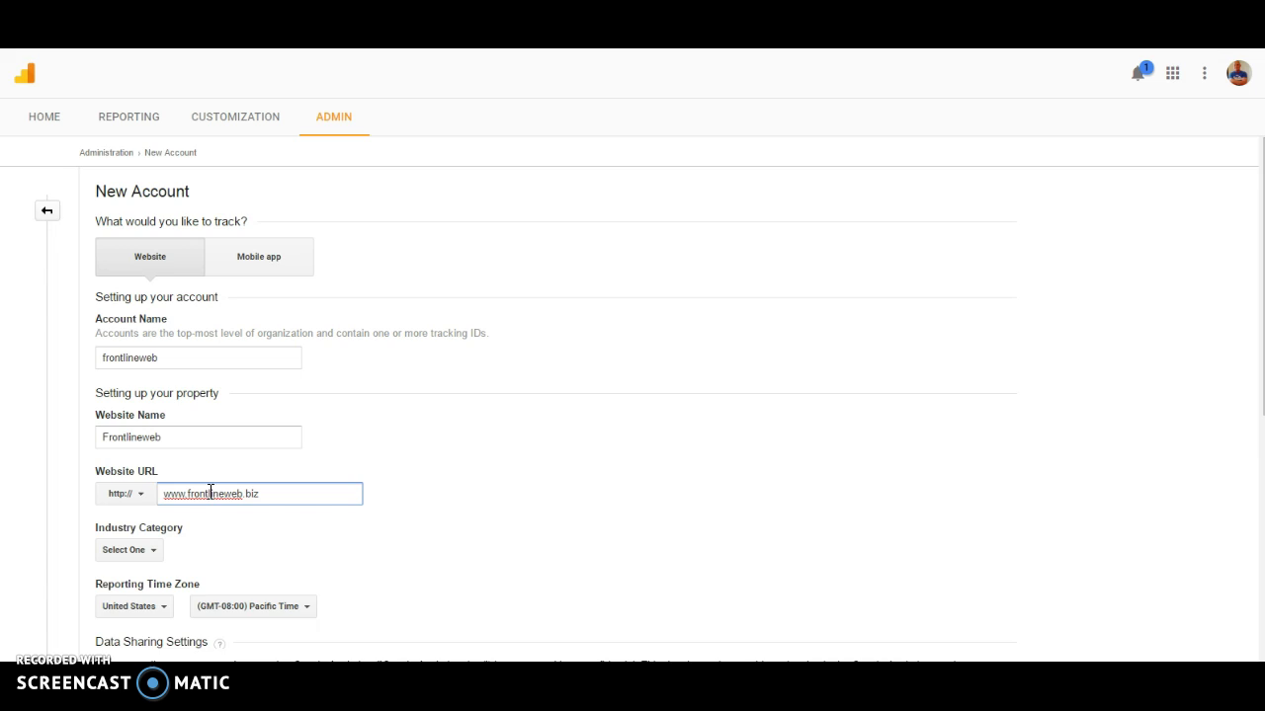
Step: Set the industry category to Computers and Electronics and the time zone country to United Kingdom
scroll(210, 492, "down", 2)
left_click(154, 391)
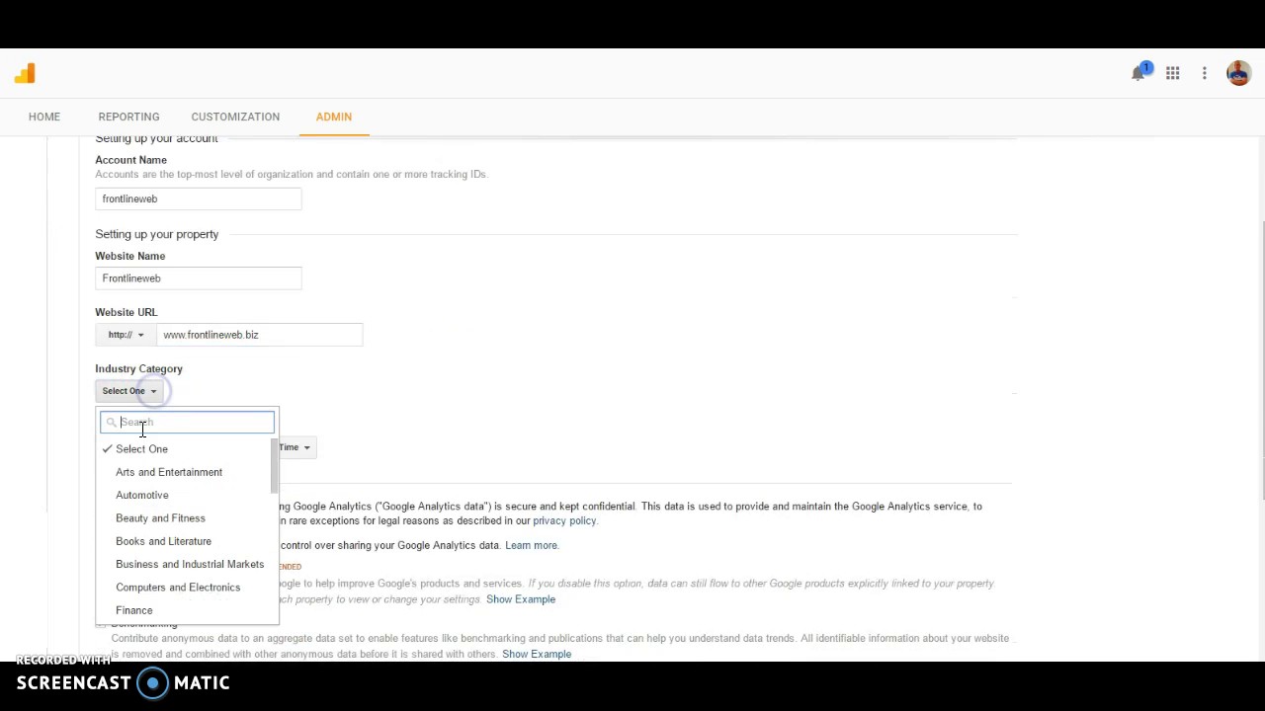
left_click(187, 565)
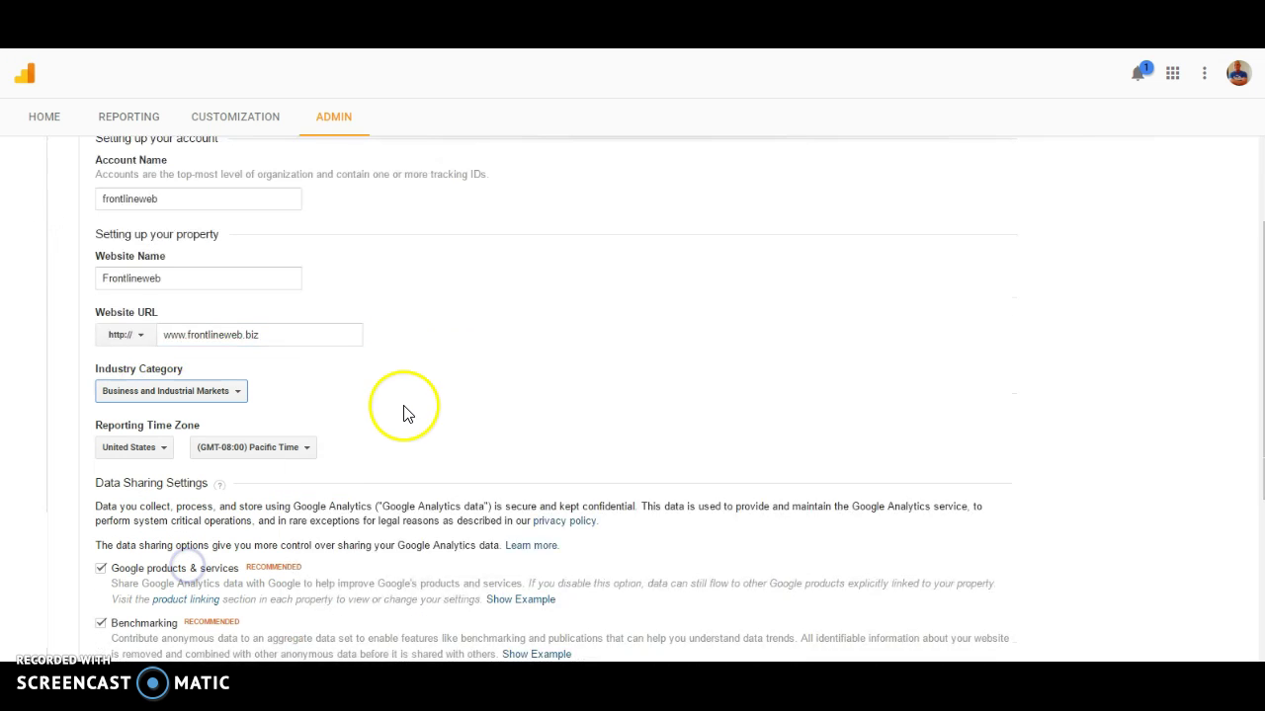
left_click(242, 392)
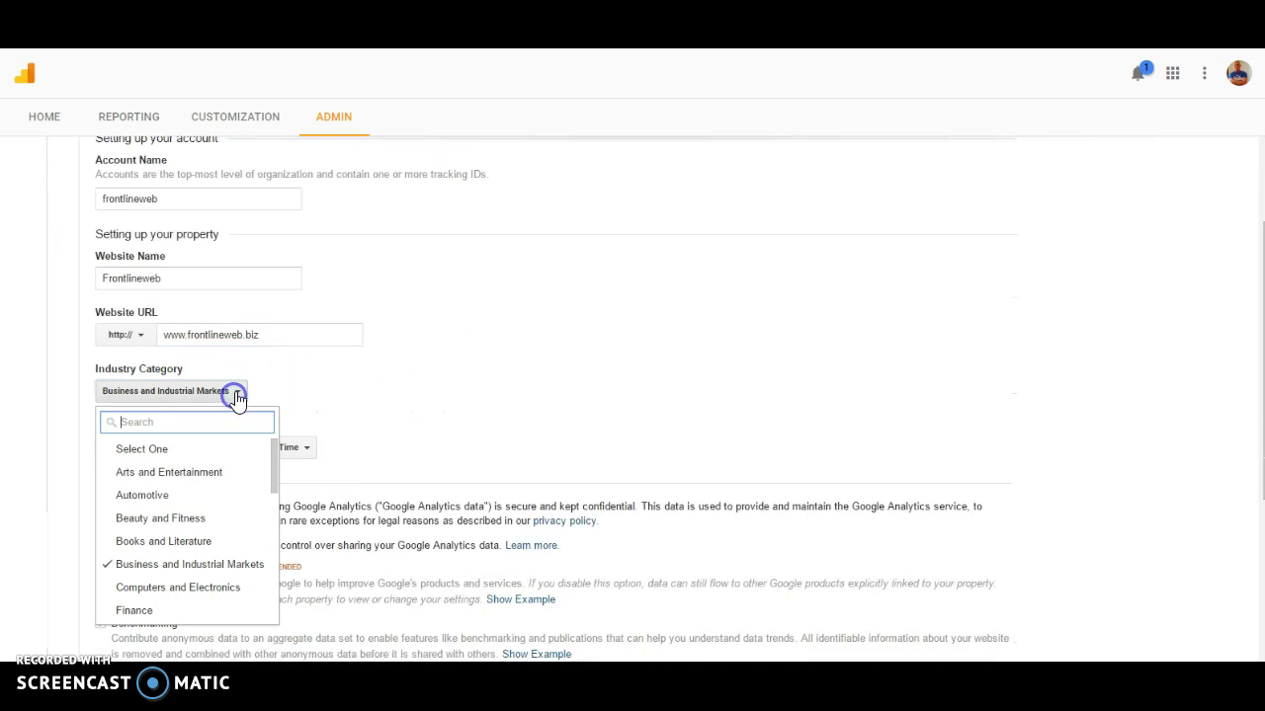
left_click(175, 597)
scroll(385, 420, "down", 2)
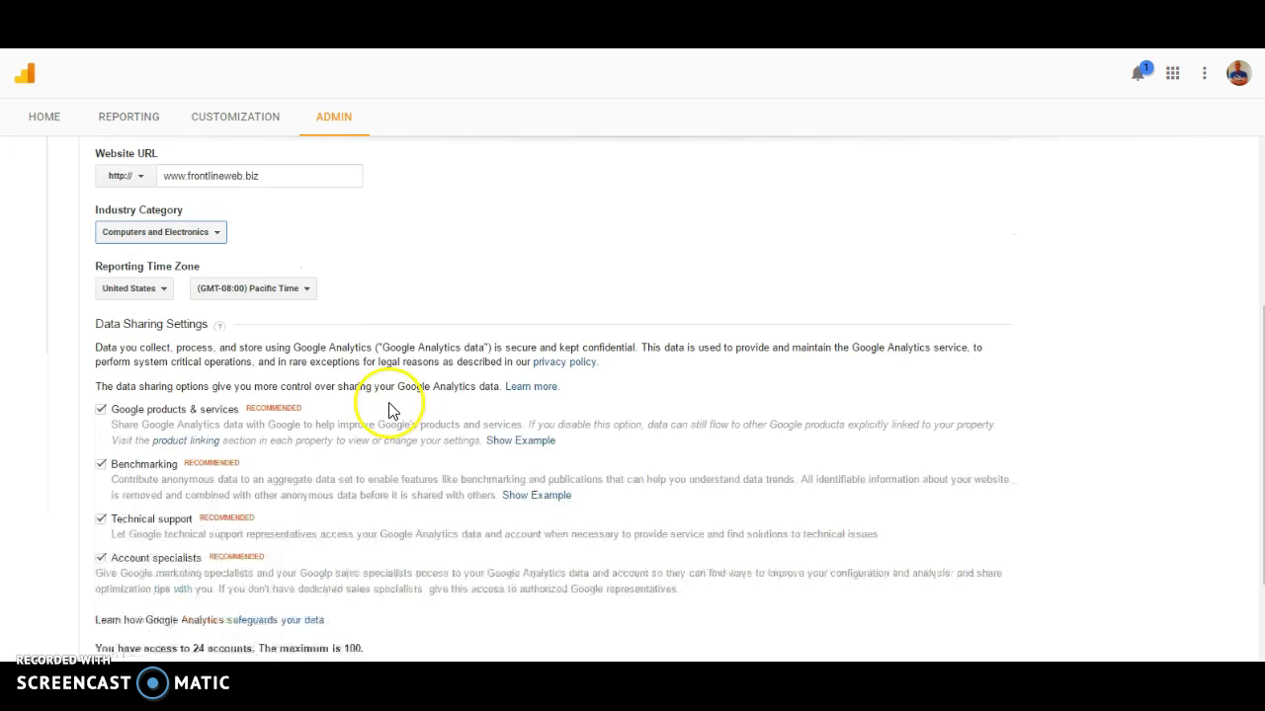
left_click(164, 294)
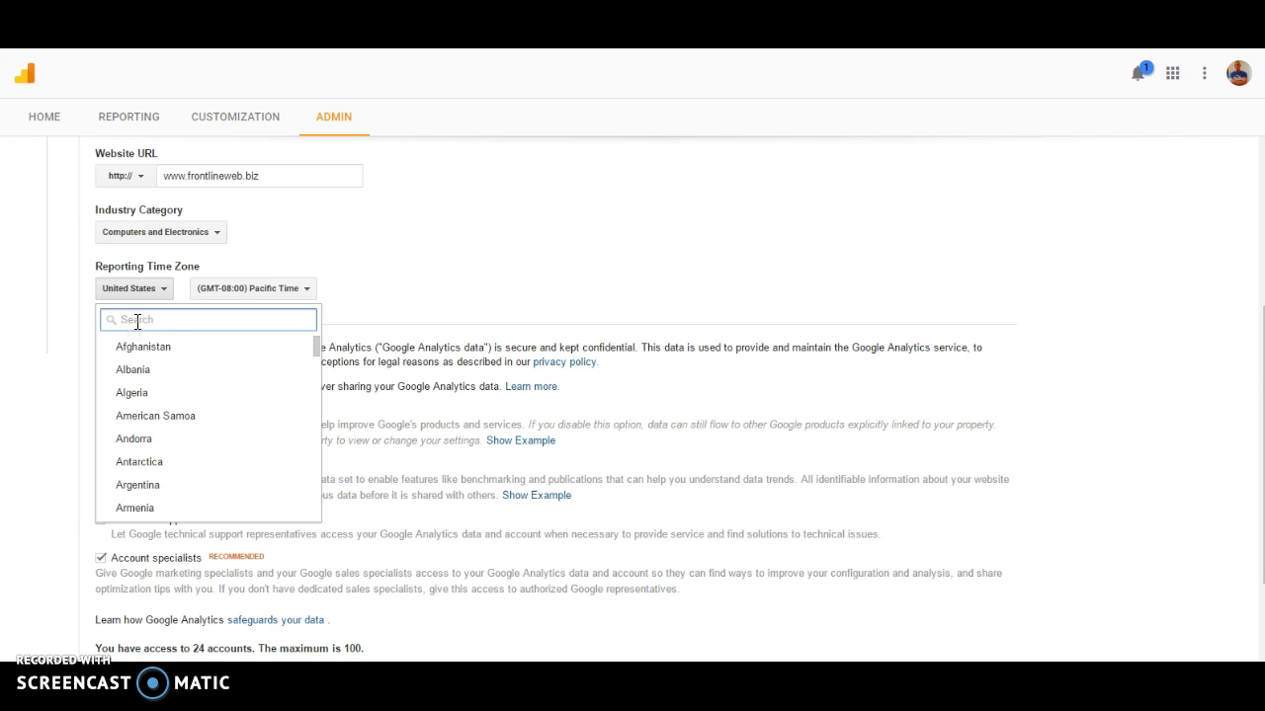
type("united")
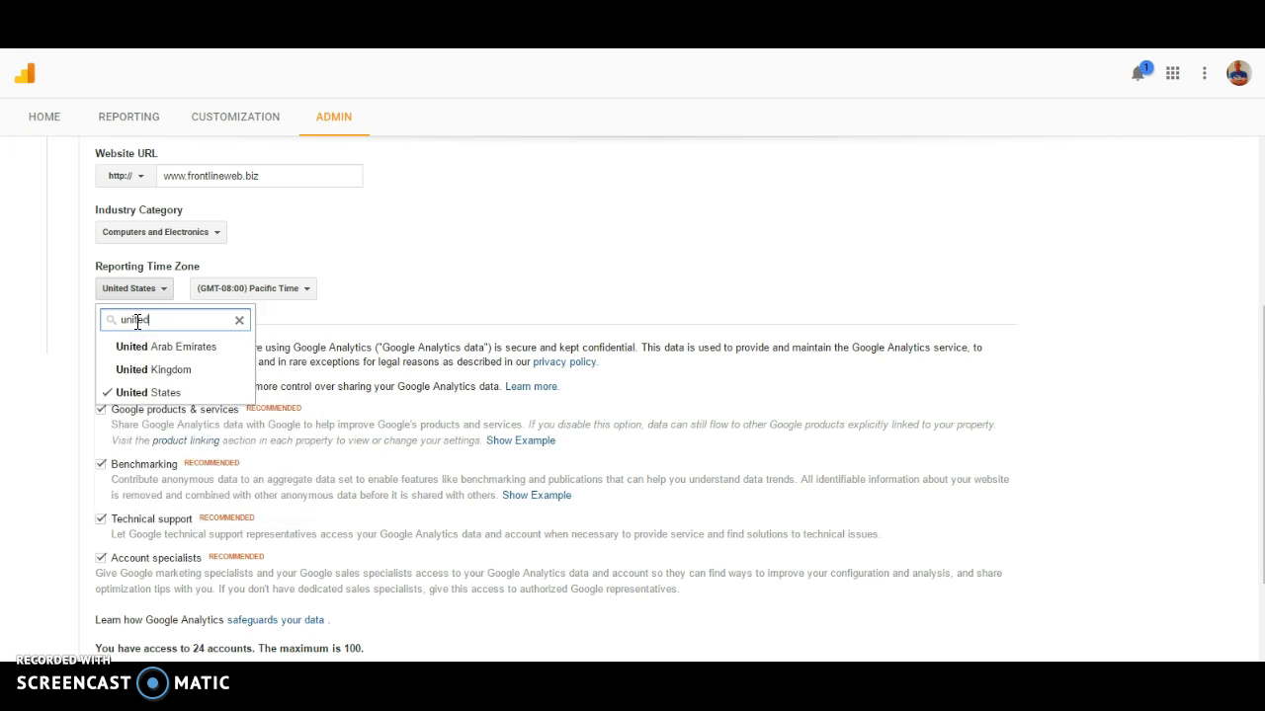
left_click(173, 376)
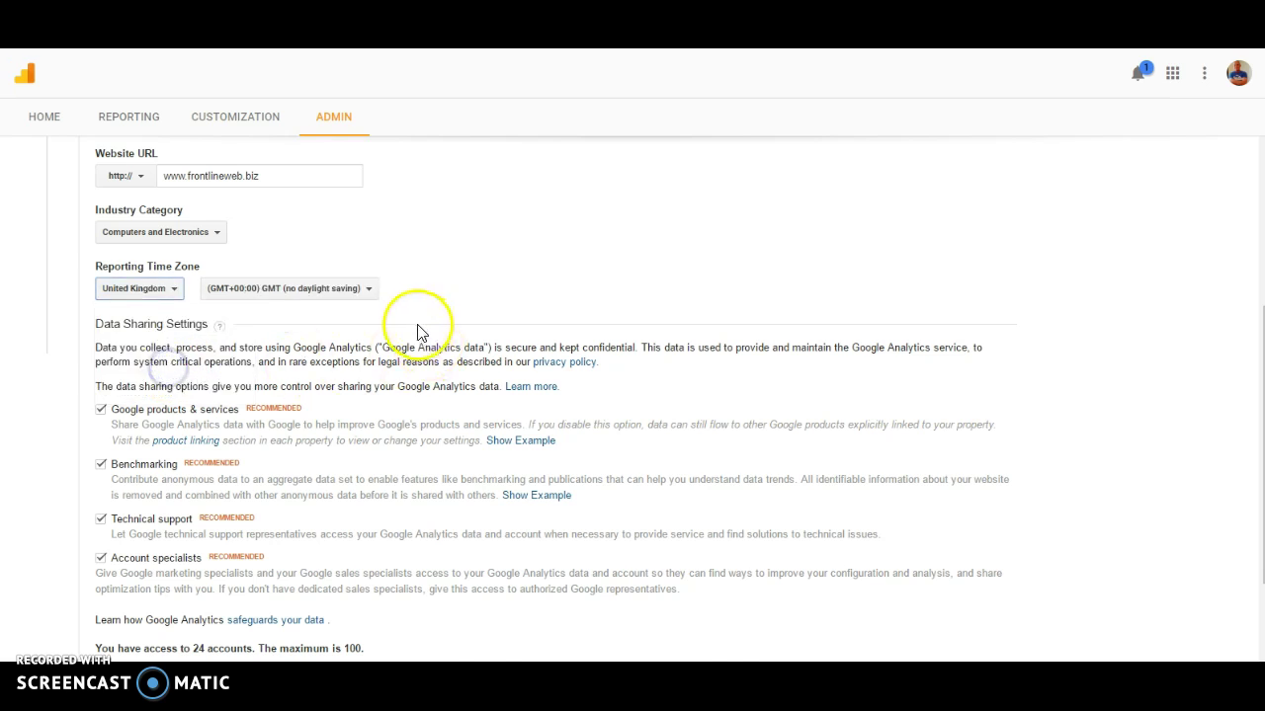
scroll(415, 326, "down", 2)
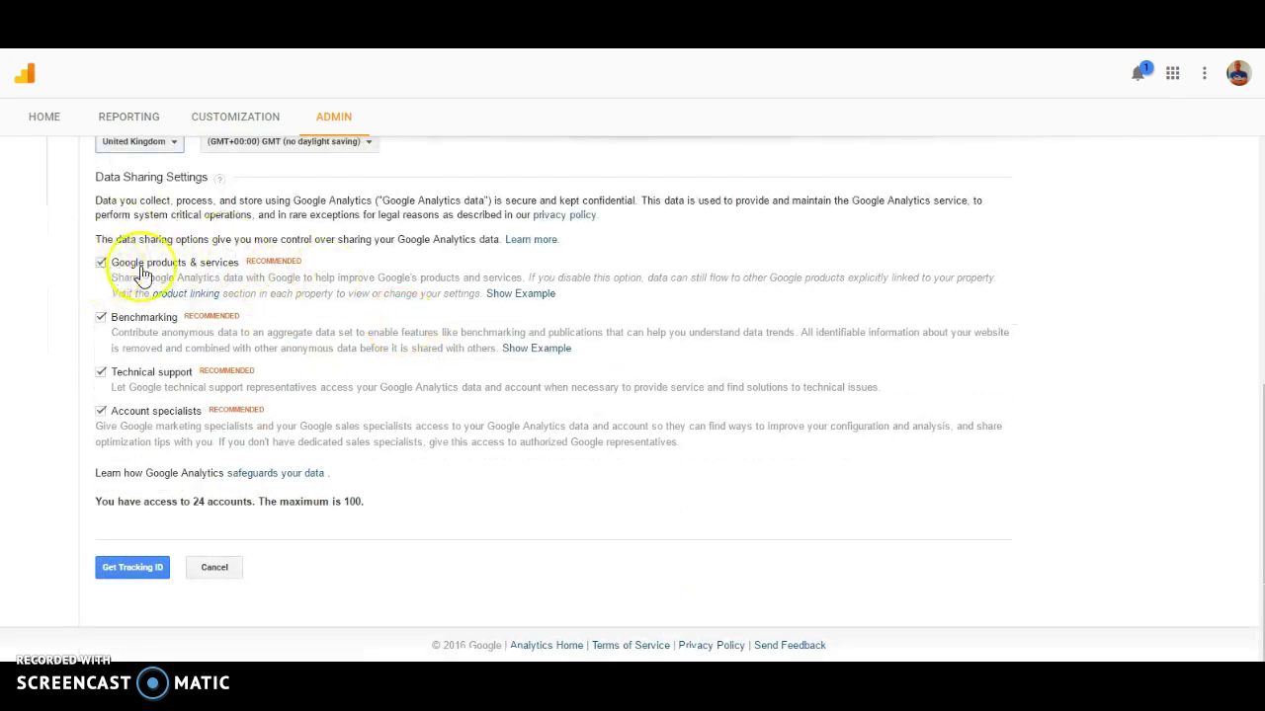
Step: Accept the United Kingdom terms of service to create the property and get its tracking ID
left_click(128, 576)
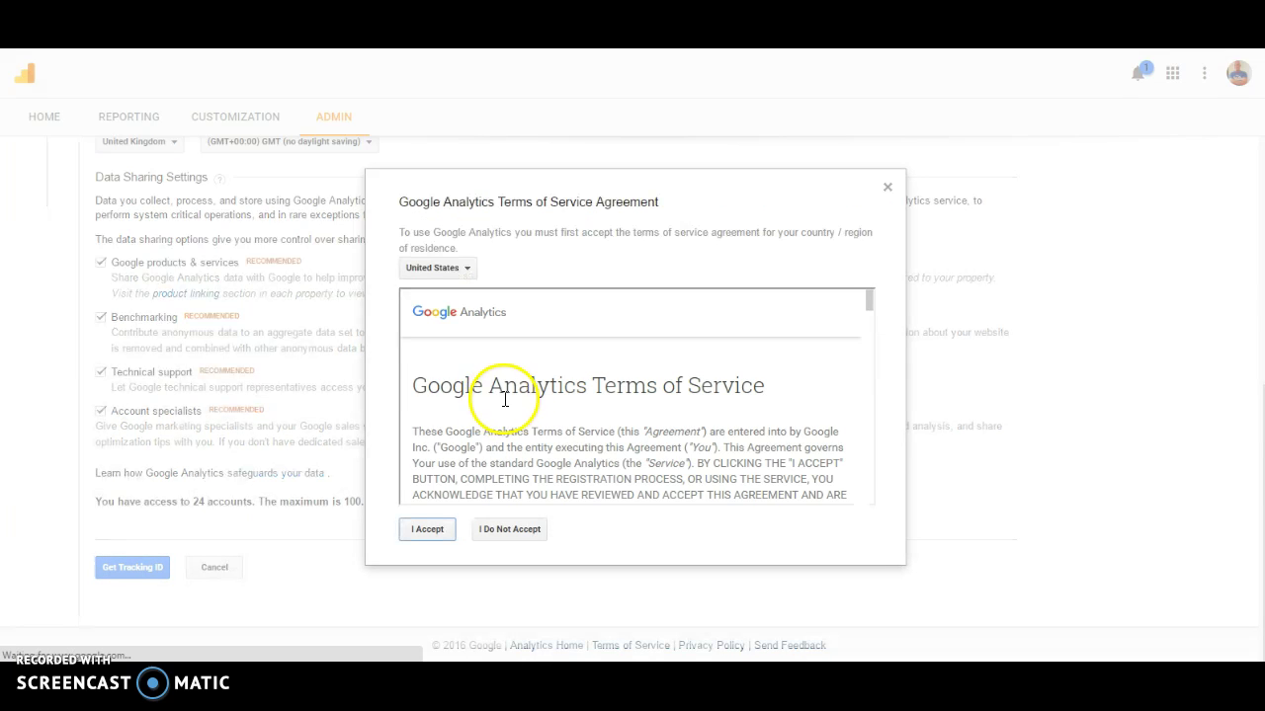
left_click(468, 269)
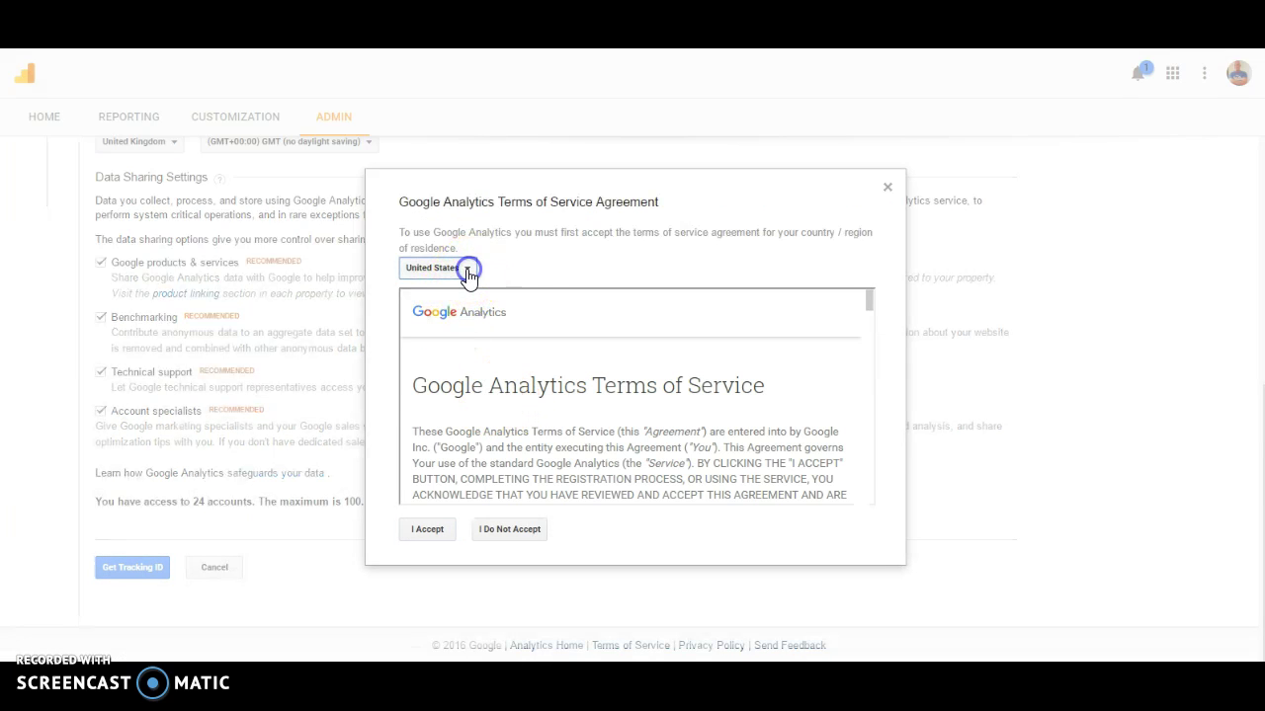
left_click(425, 296)
type("united")
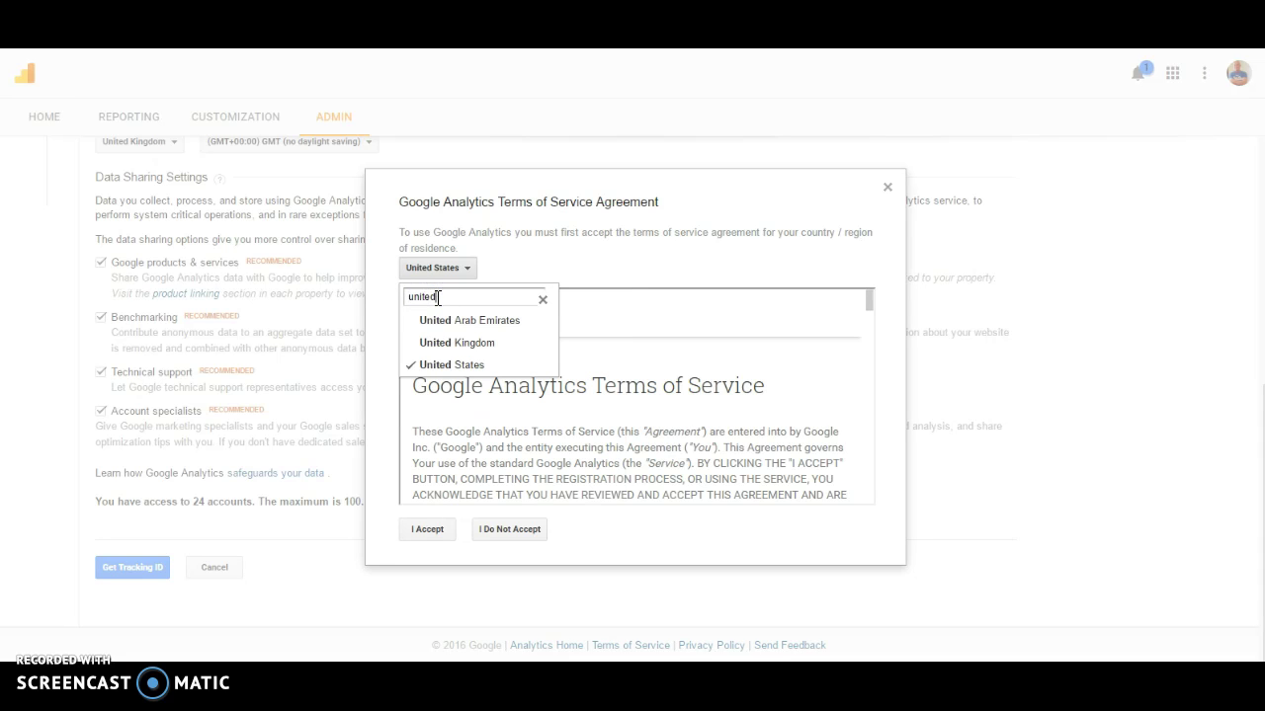
left_click(464, 344)
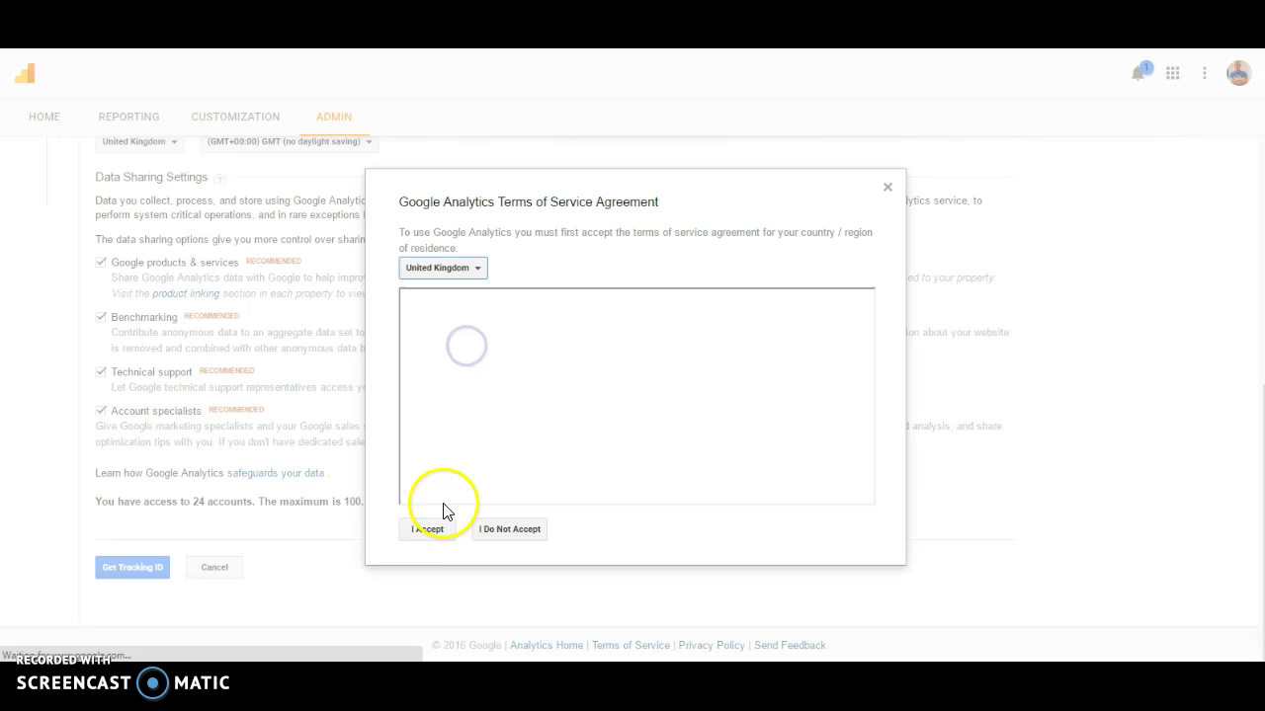
left_click(430, 534)
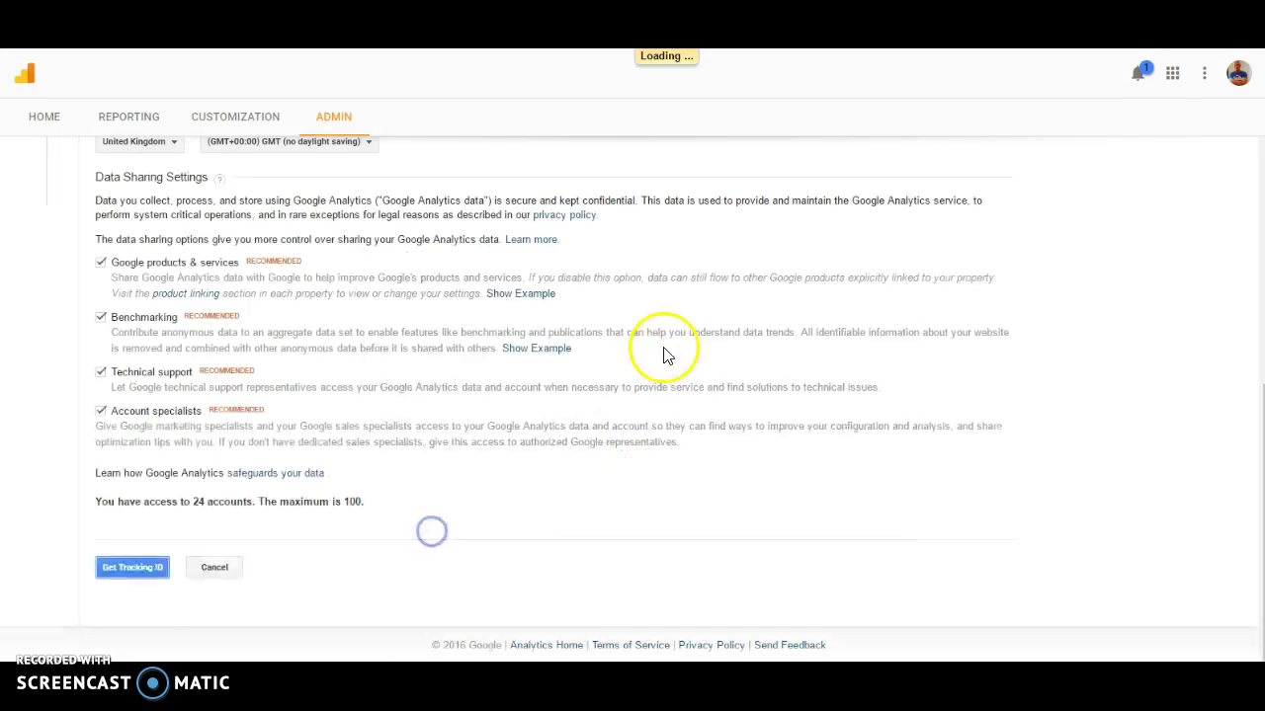
left_click(132, 567)
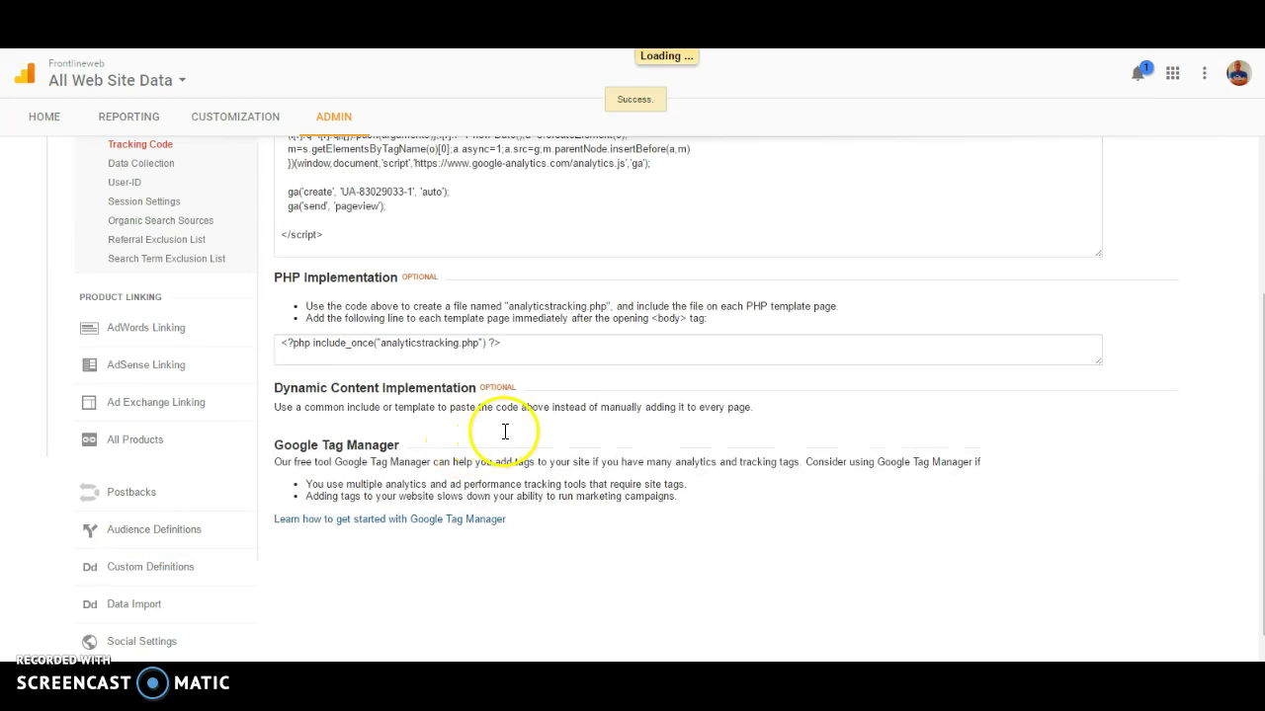
Step: Copy the tracking ID UA-83029033-1
scroll(539, 424, "up", 3)
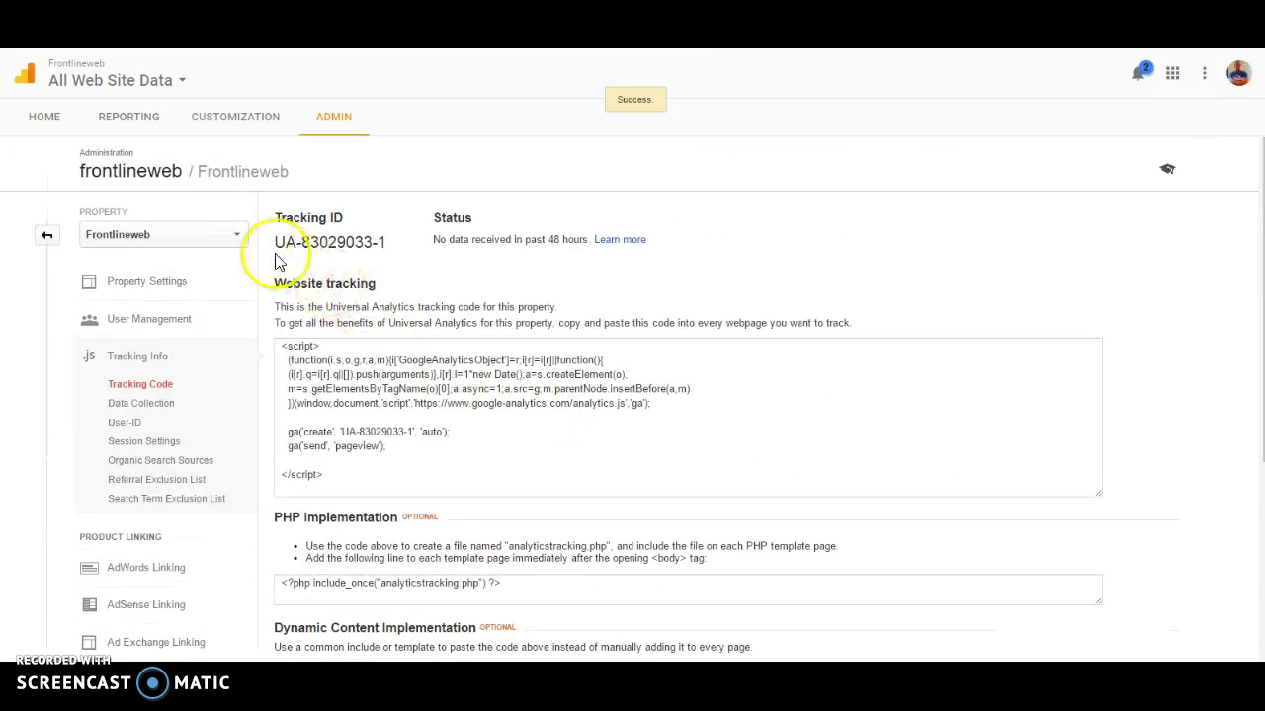
left_click_drag(274, 243, 399, 245)
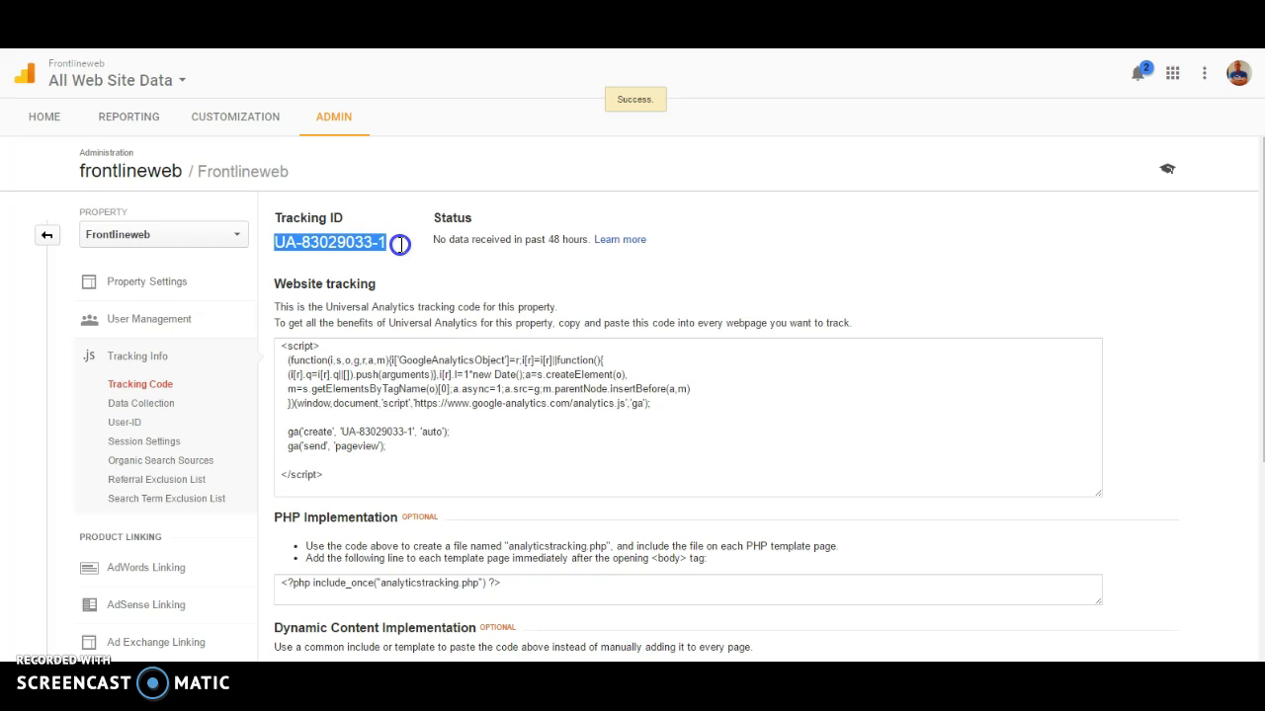
right_click(400, 245)
left_click(410, 253)
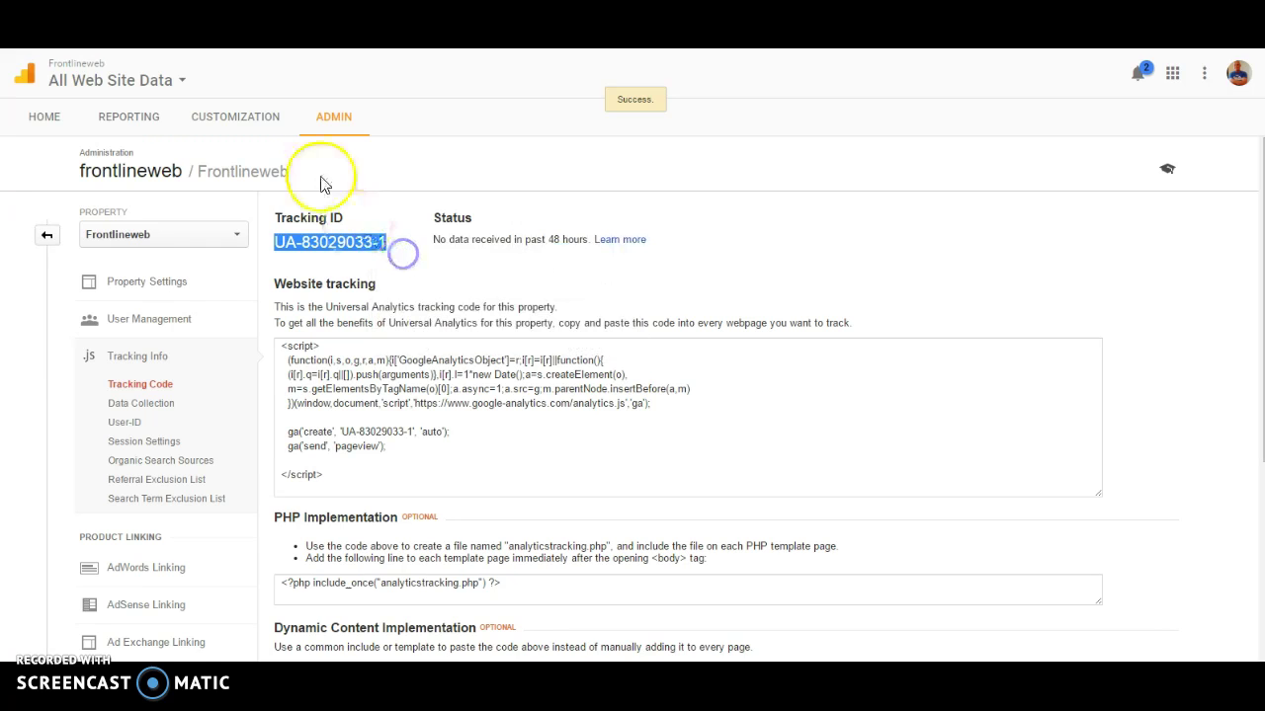
Step: In the Wix dashboard, open the frontlineweb.biz domain's Analytics settings showing tracking ID UA-38622403-1
key("ctrl+Tab")
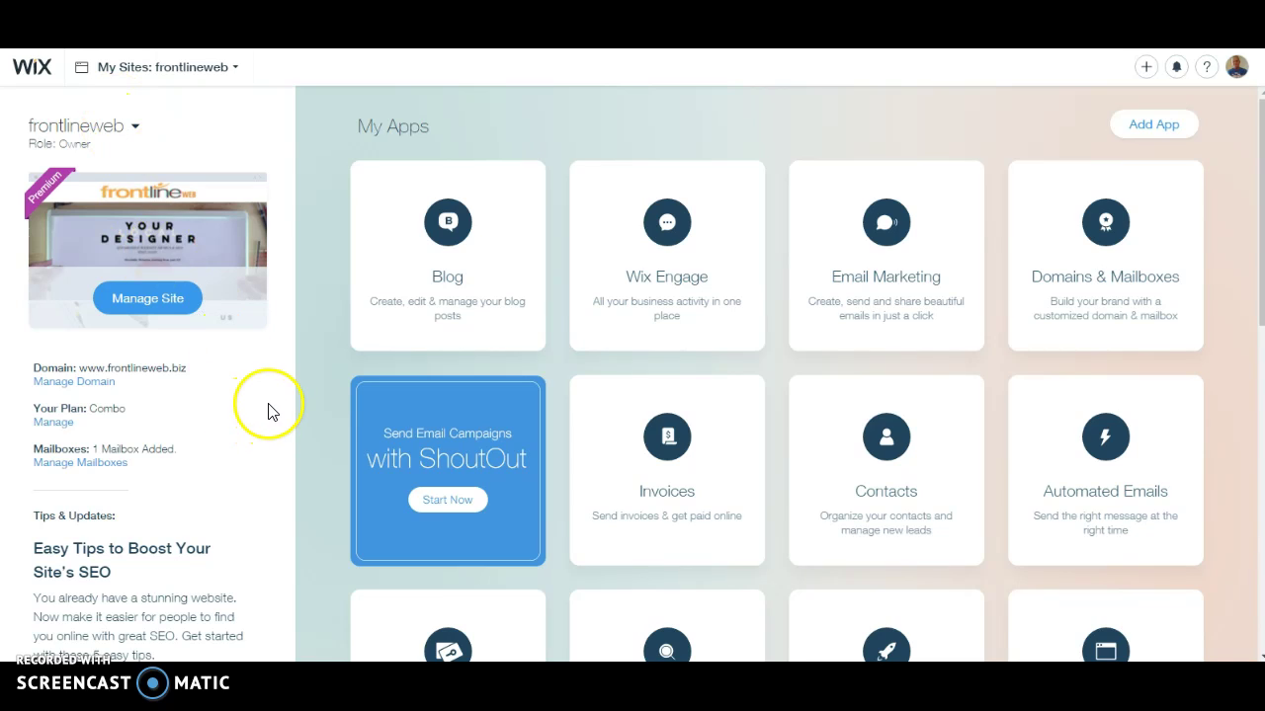
left_click(81, 385)
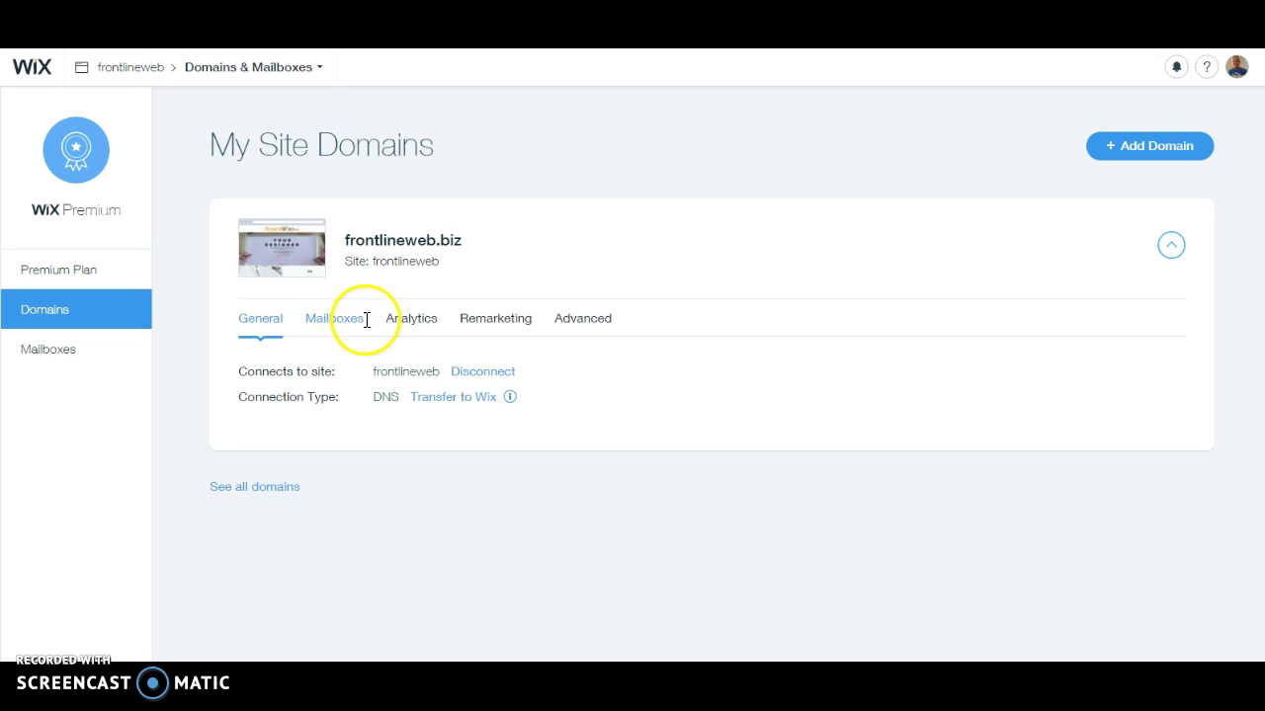
left_click(415, 324)
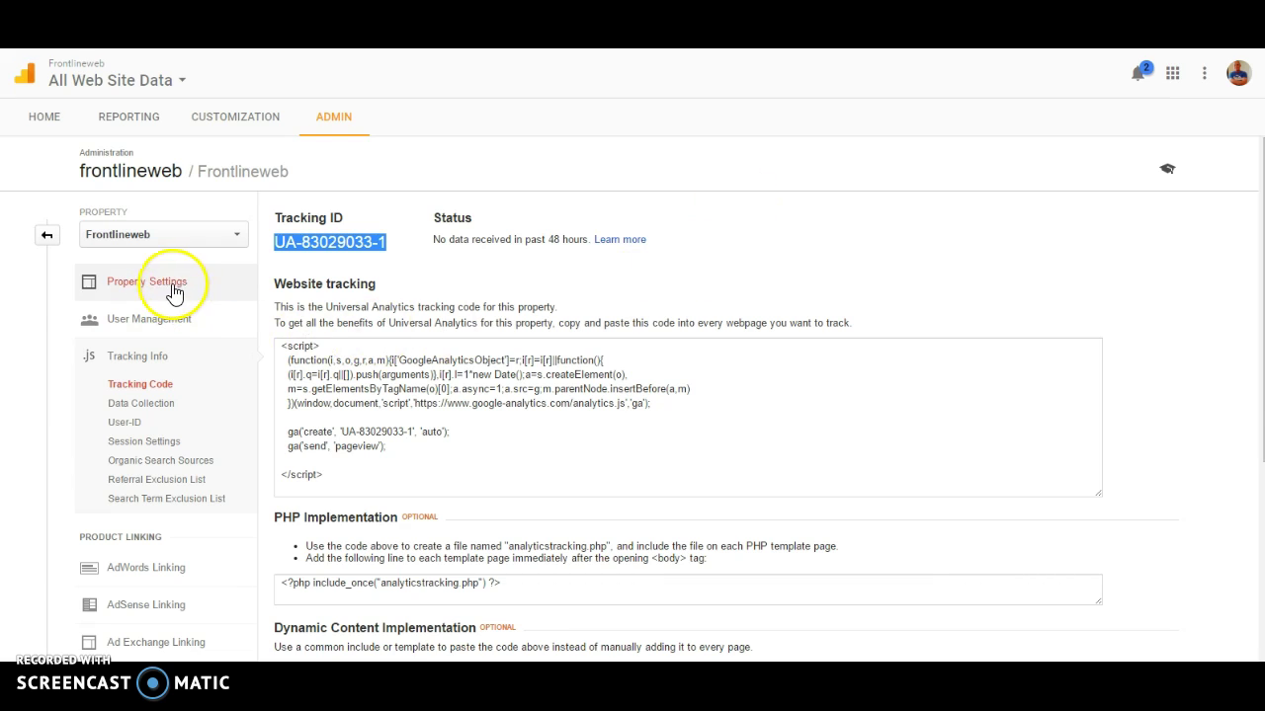
Step: Open Frontlineweb Property Settings and scroll down to the Search Console section
left_click(173, 285)
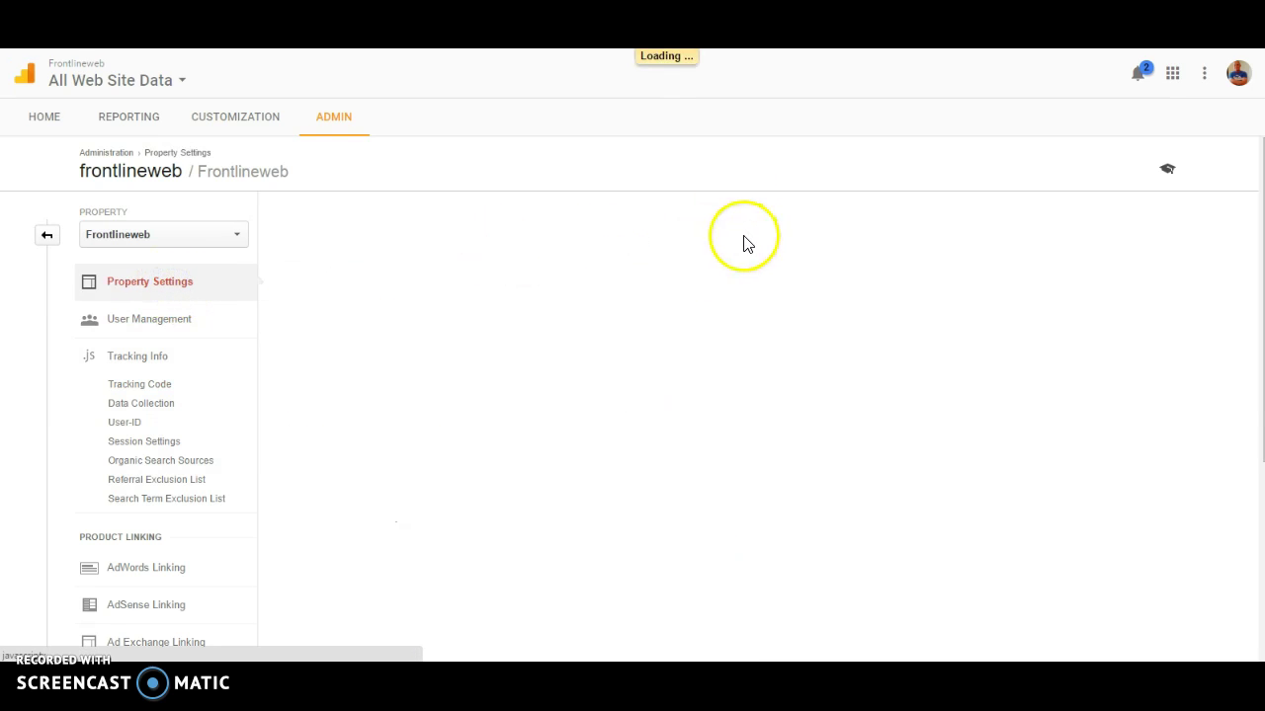
scroll(588, 259, "down", 2)
scroll(571, 252, "down", 2)
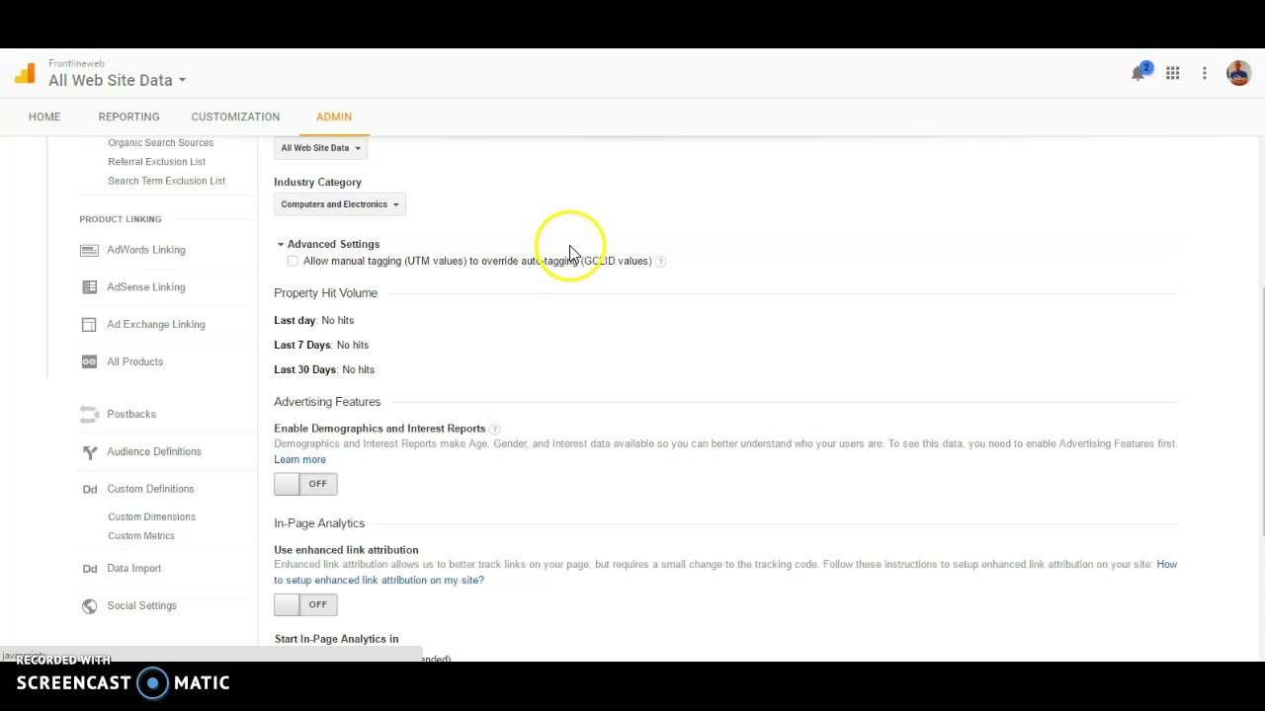
scroll(571, 242, "down", 1)
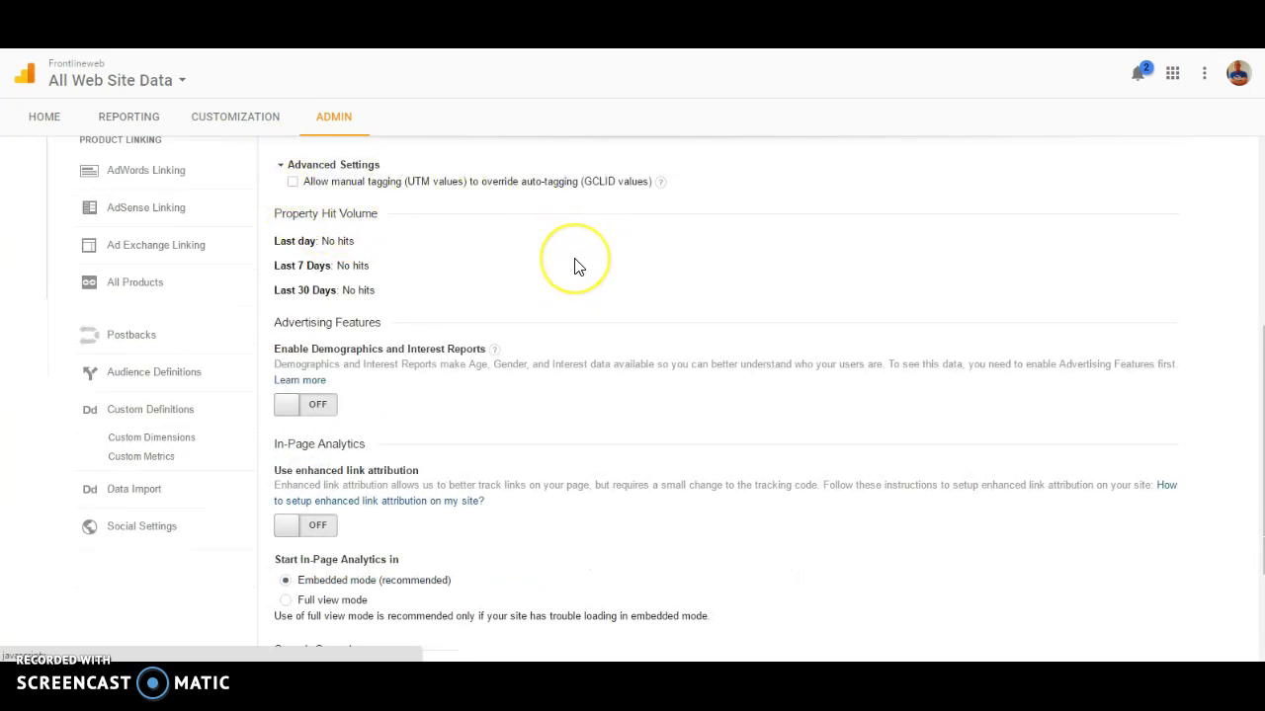
scroll(573, 265, "down", 1)
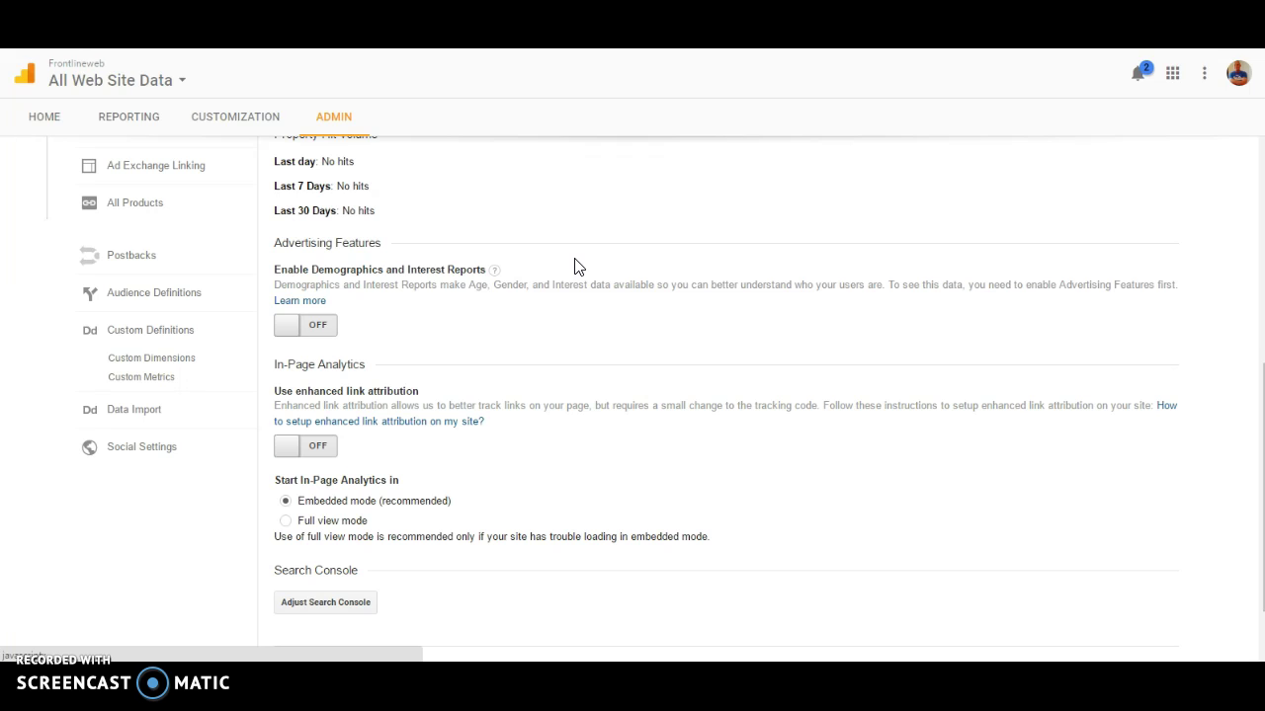
scroll(578, 267, "down", 2)
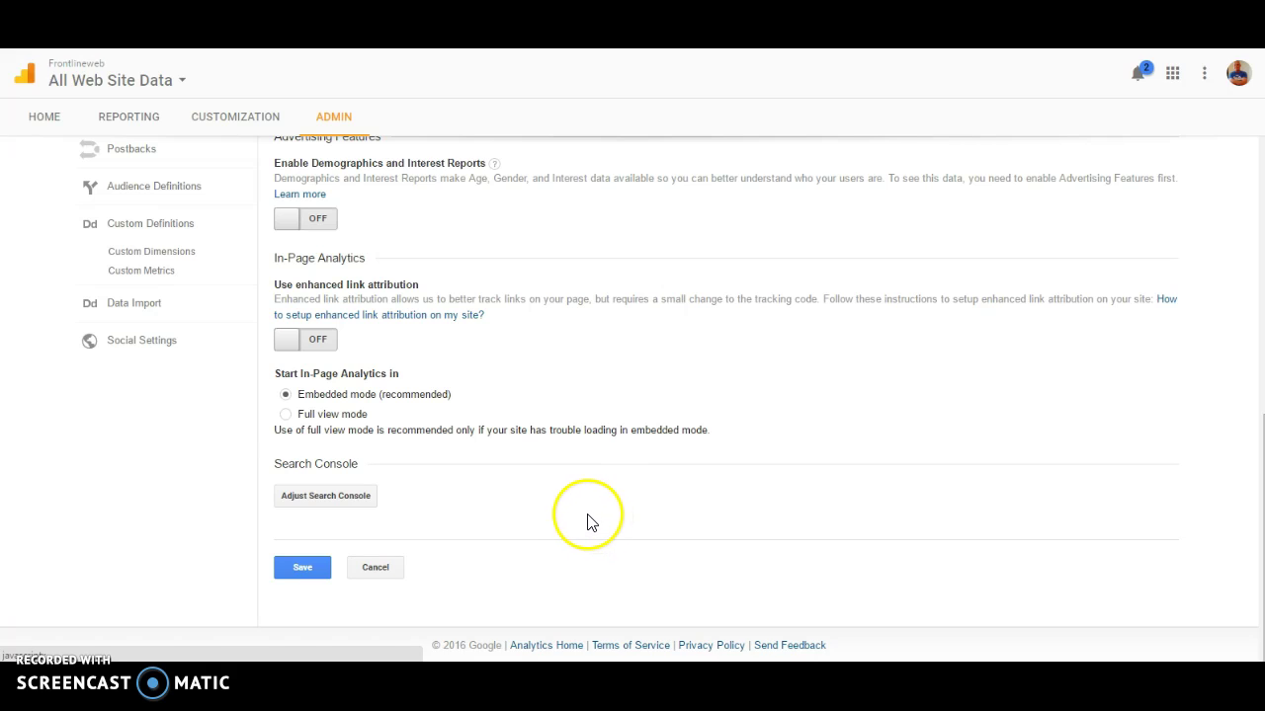
Step: Adjust Search Console to select frontlineweb.biz as the linked site and save
left_click(321, 504)
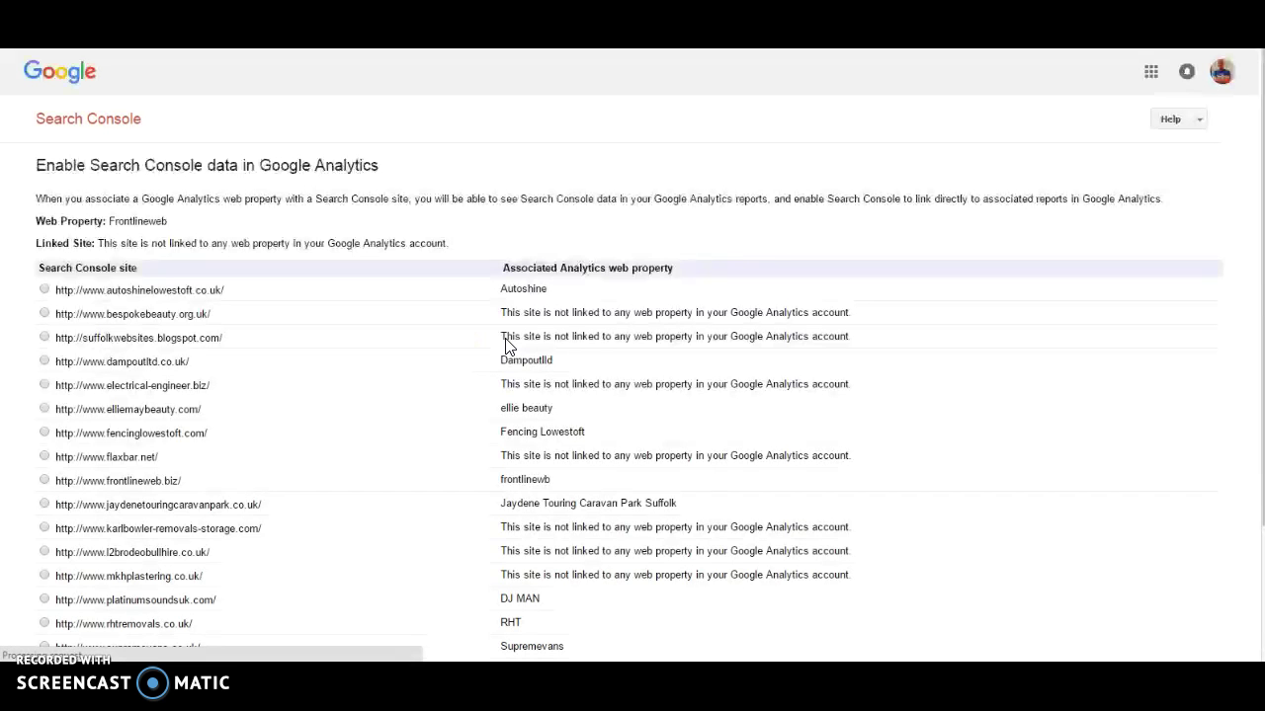
left_click(320, 327)
scroll(321, 327, "down", 3)
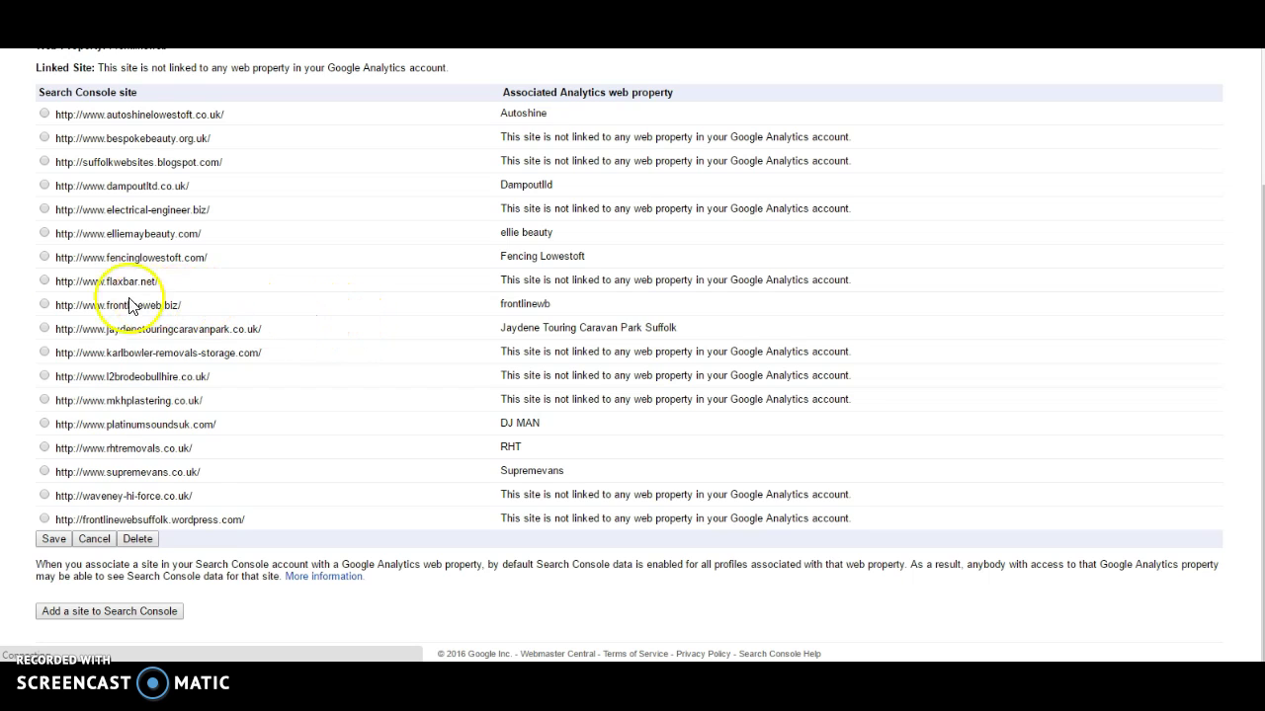
left_click(44, 306)
left_click(52, 543)
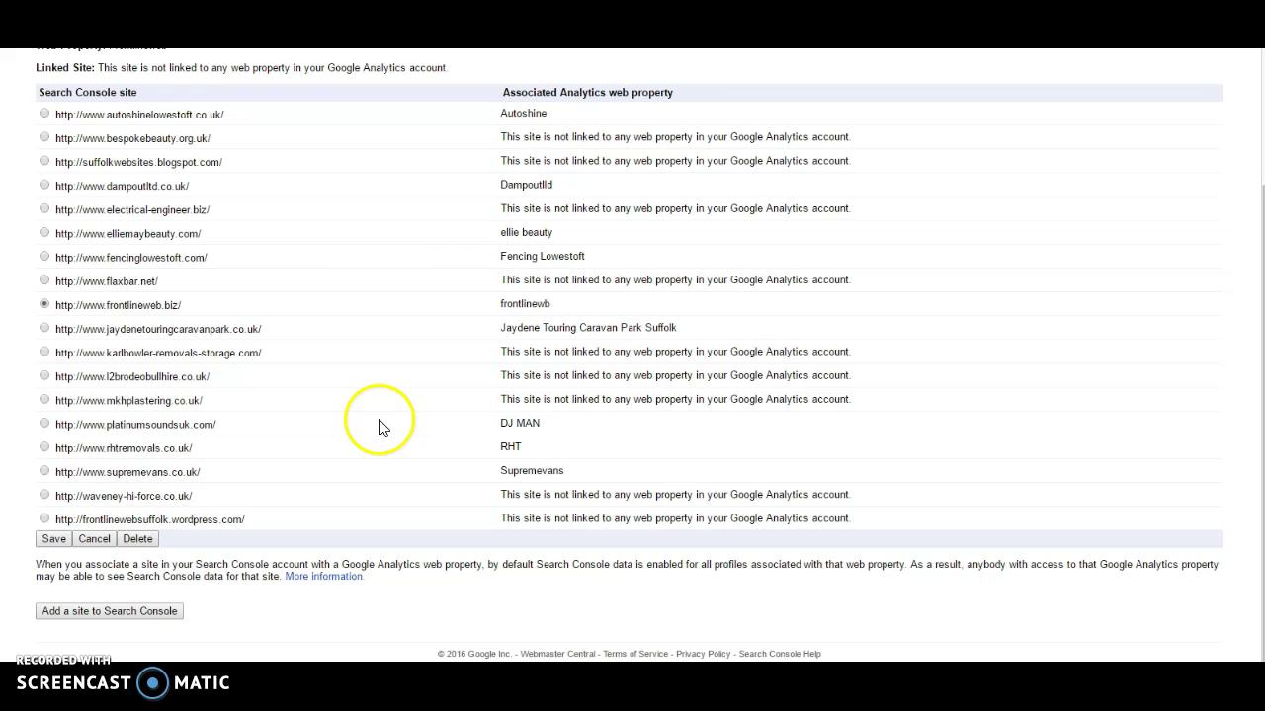
scroll(378, 423, "up", 2)
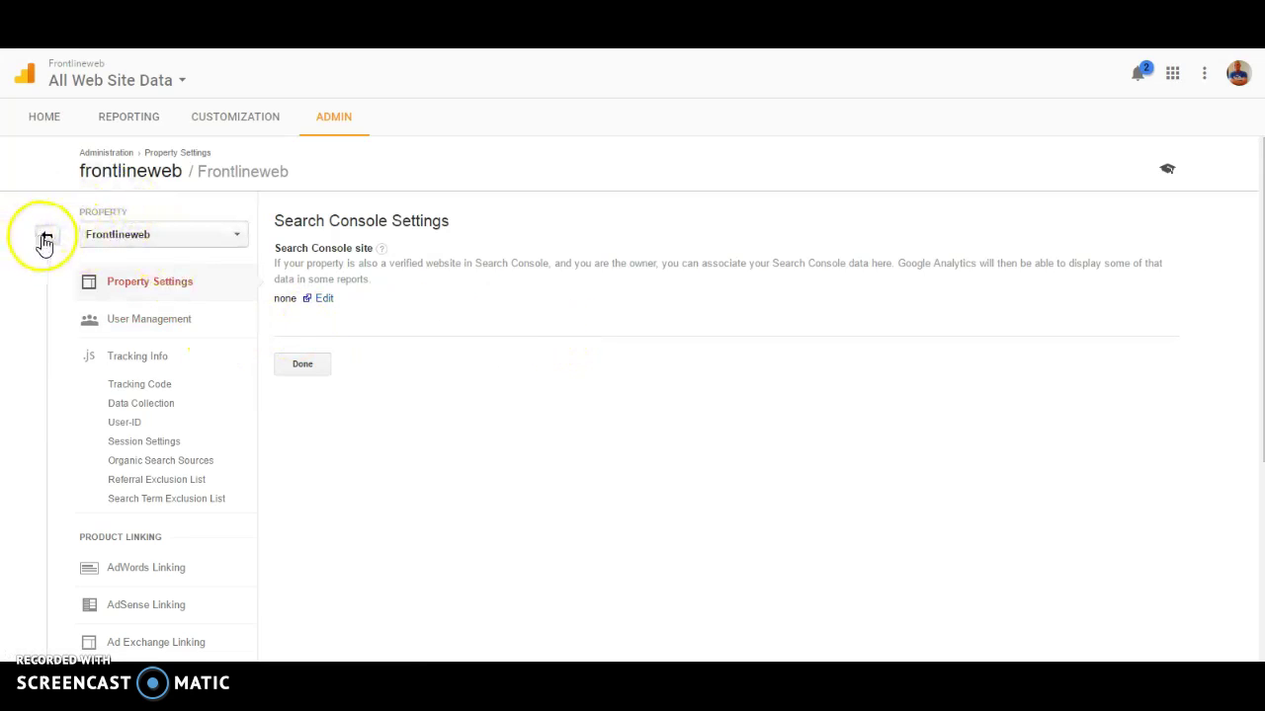
Step: Open Frontlineweb's All Web Site Data to show the Audience Overview: 428 sessions, 269 users
left_click(36, 116)
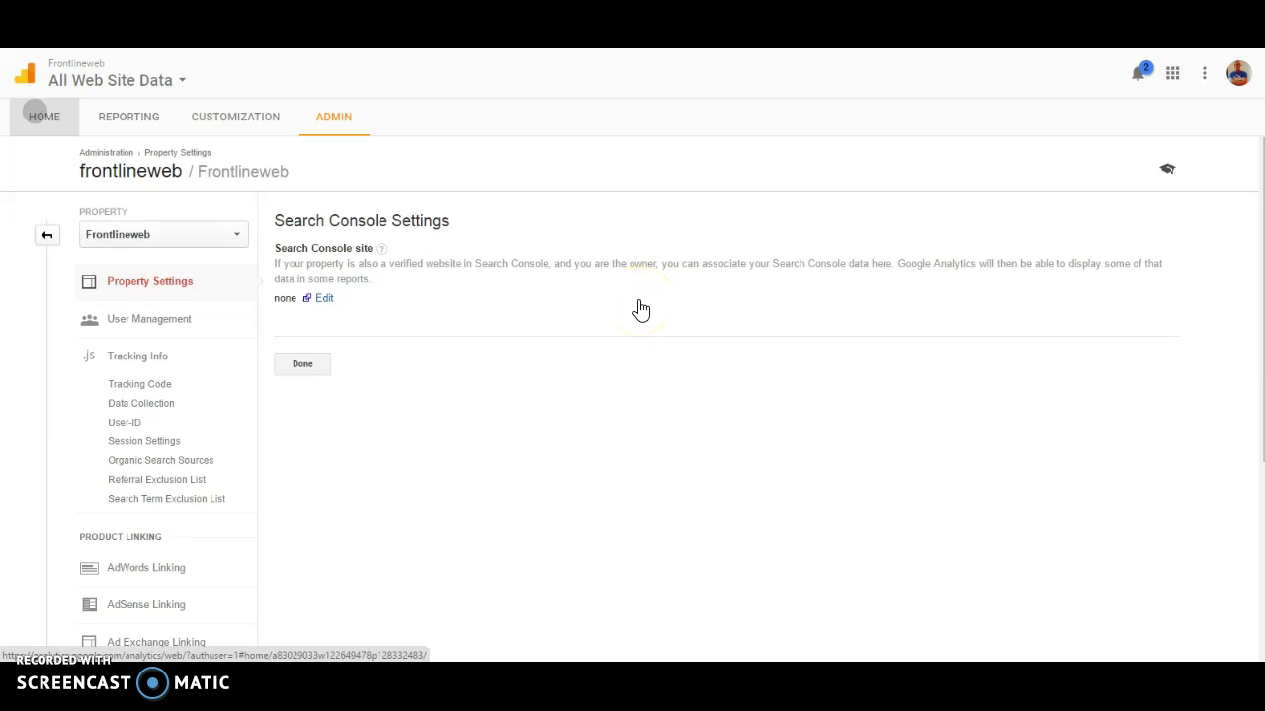
scroll(333, 271, "down", 3)
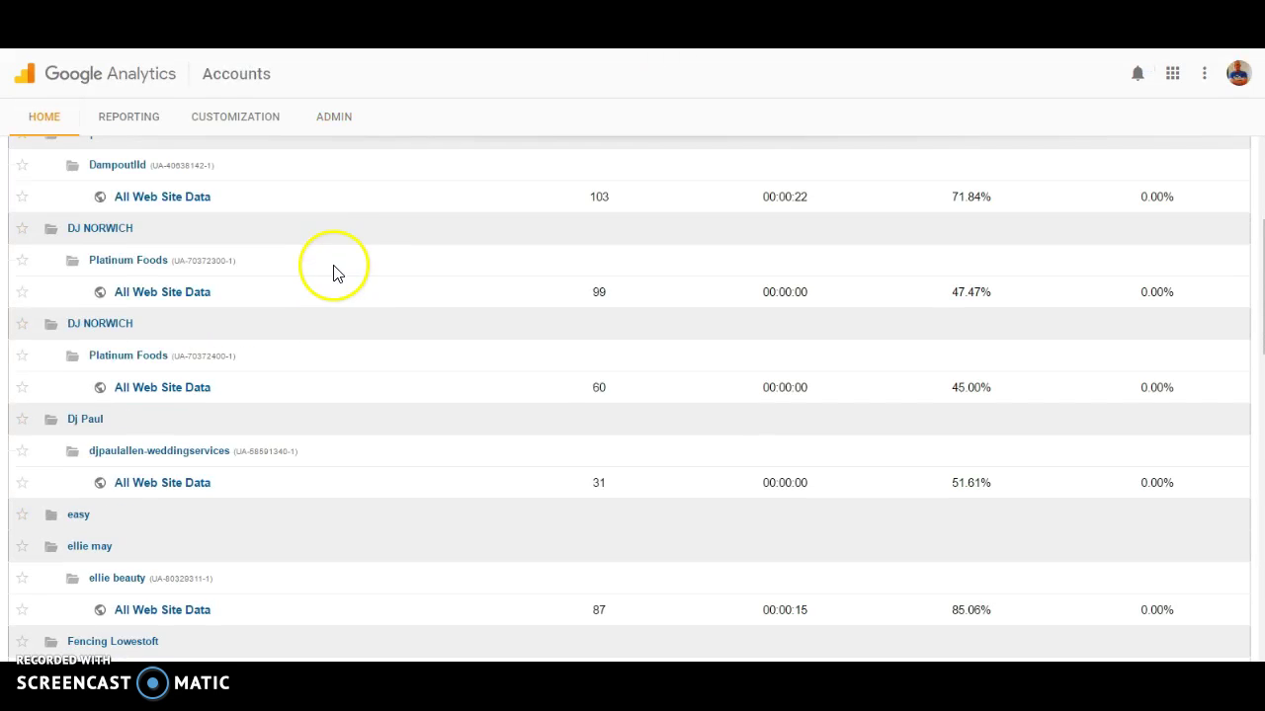
scroll(333, 271, "down", 4)
scroll(333, 273, "down", 1)
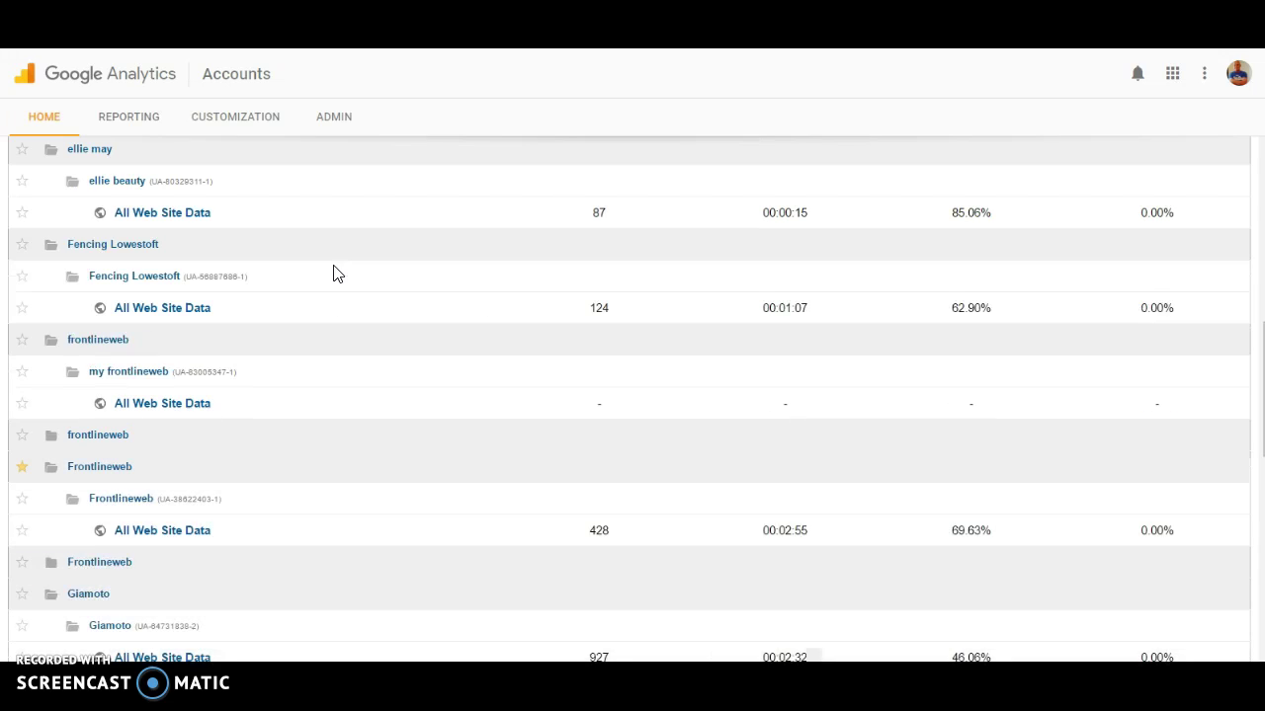
scroll(333, 274, "down", 2)
left_click(144, 379)
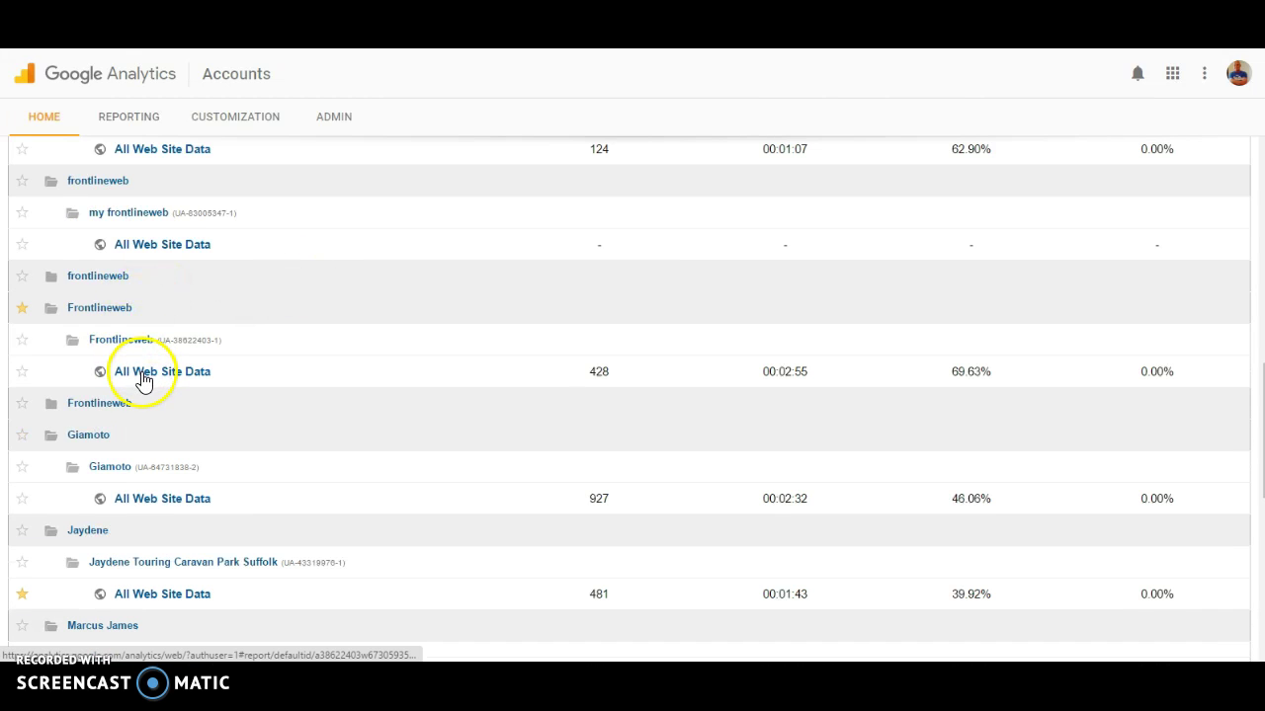
left_click(145, 381)
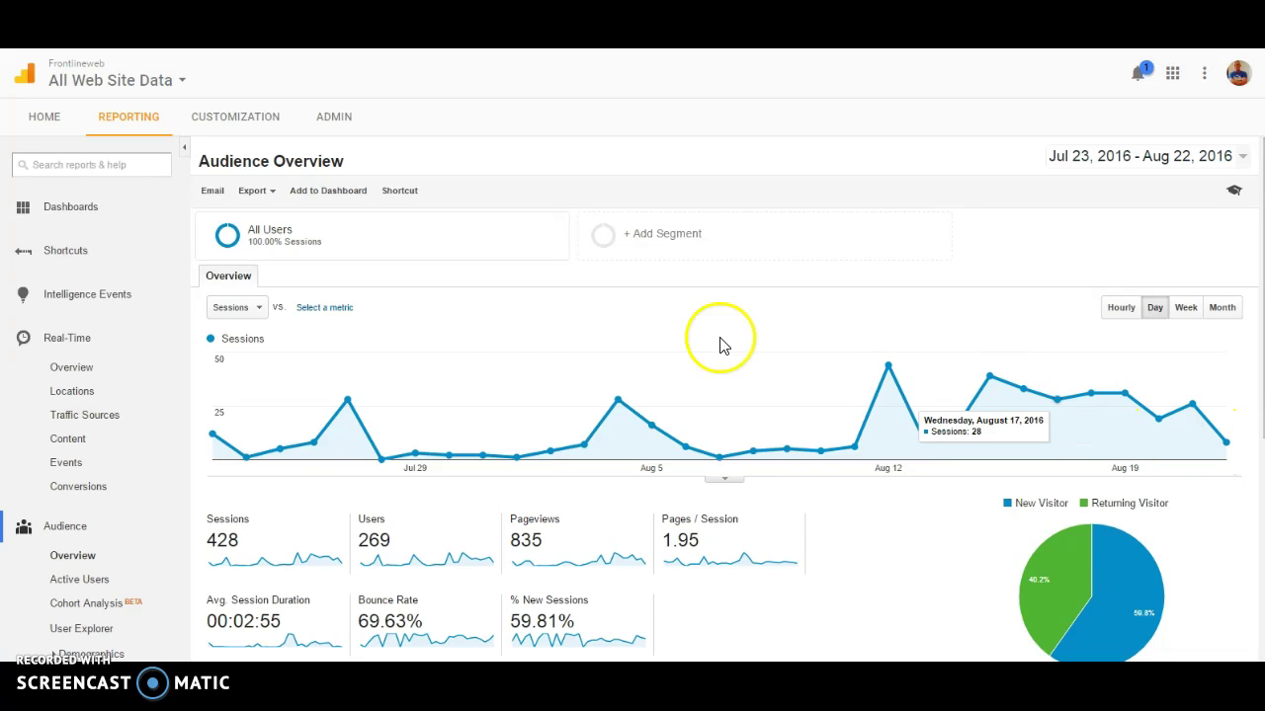
Step: Expand the Audience and Real-Time report categories in the sidebar
left_click(69, 341)
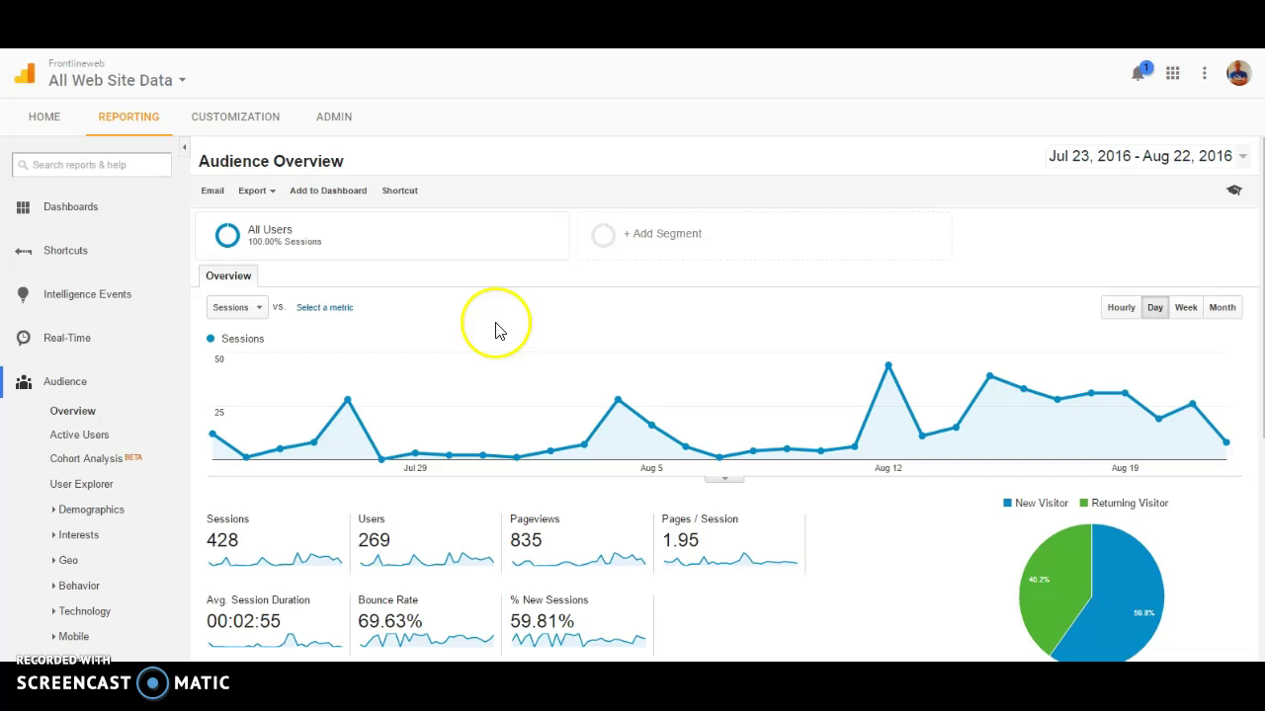
scroll(494, 321, "down", 1)
left_click(51, 338)
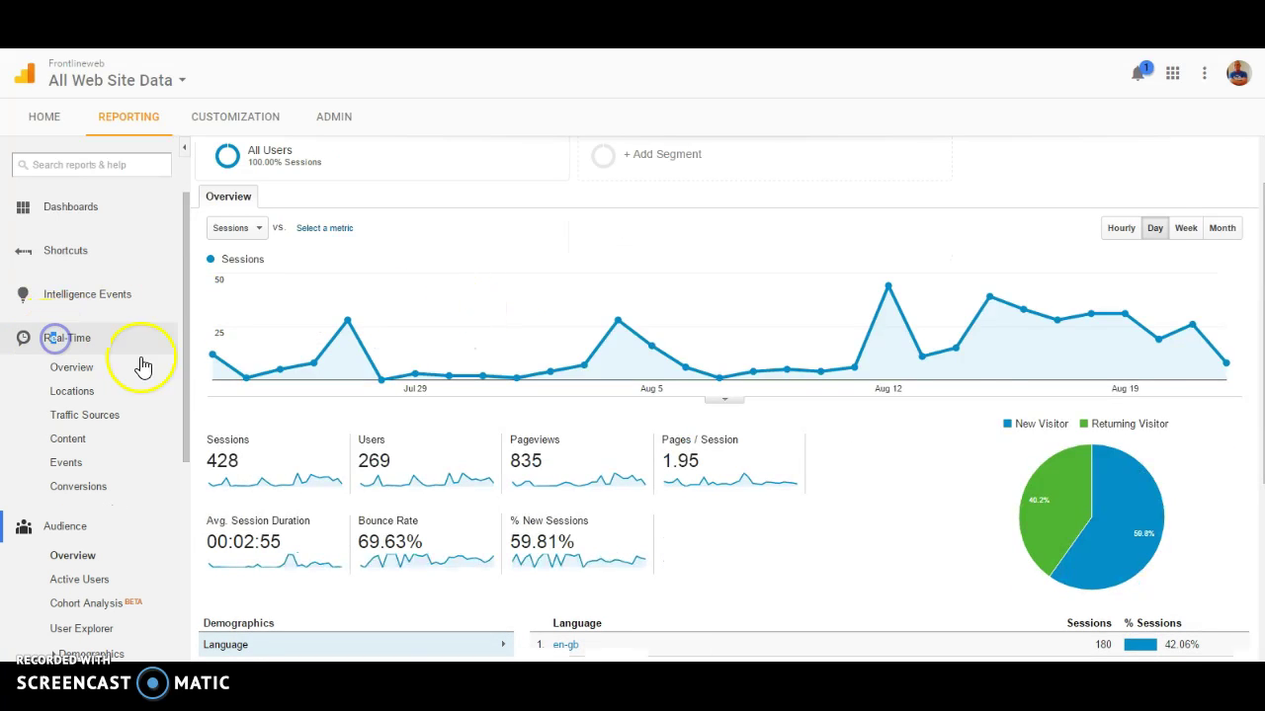
Step: Browse Real-Time Overview, Locations and Traffic Sources pageviews, ending on Locations with 3 UK pageviews
left_click(72, 370)
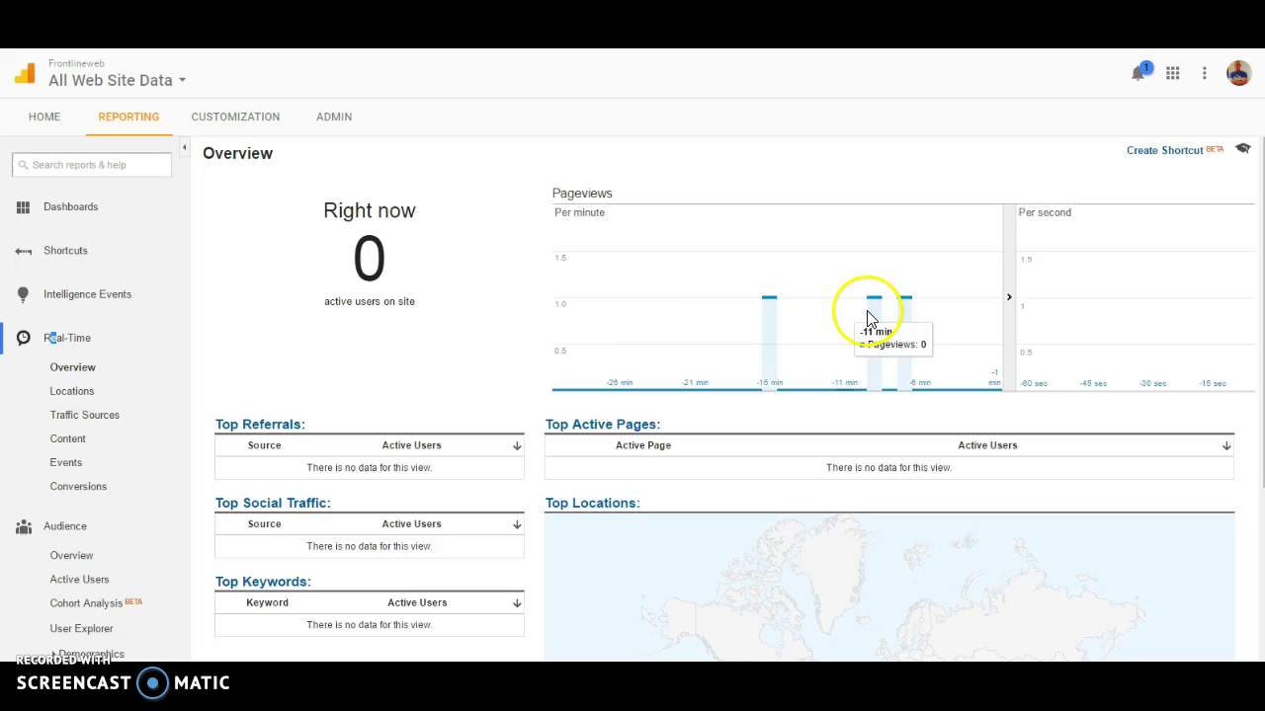
left_click(73, 392)
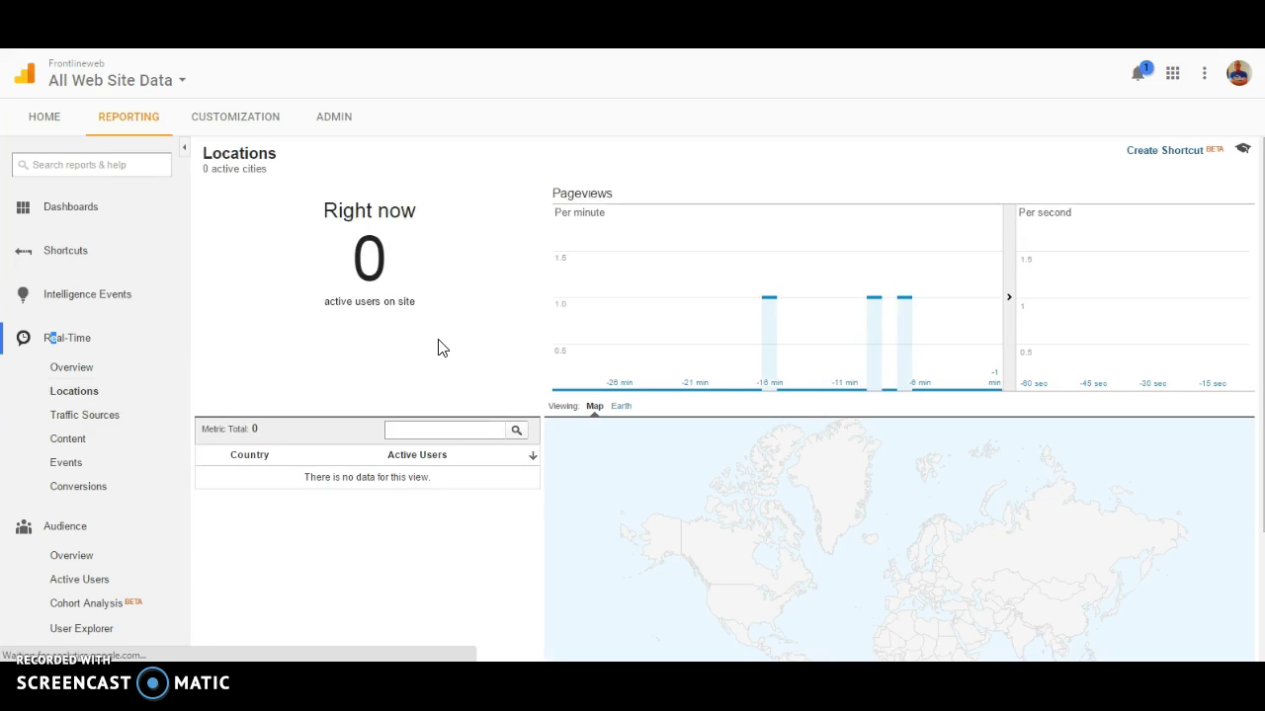
scroll(442, 348, "down", 2)
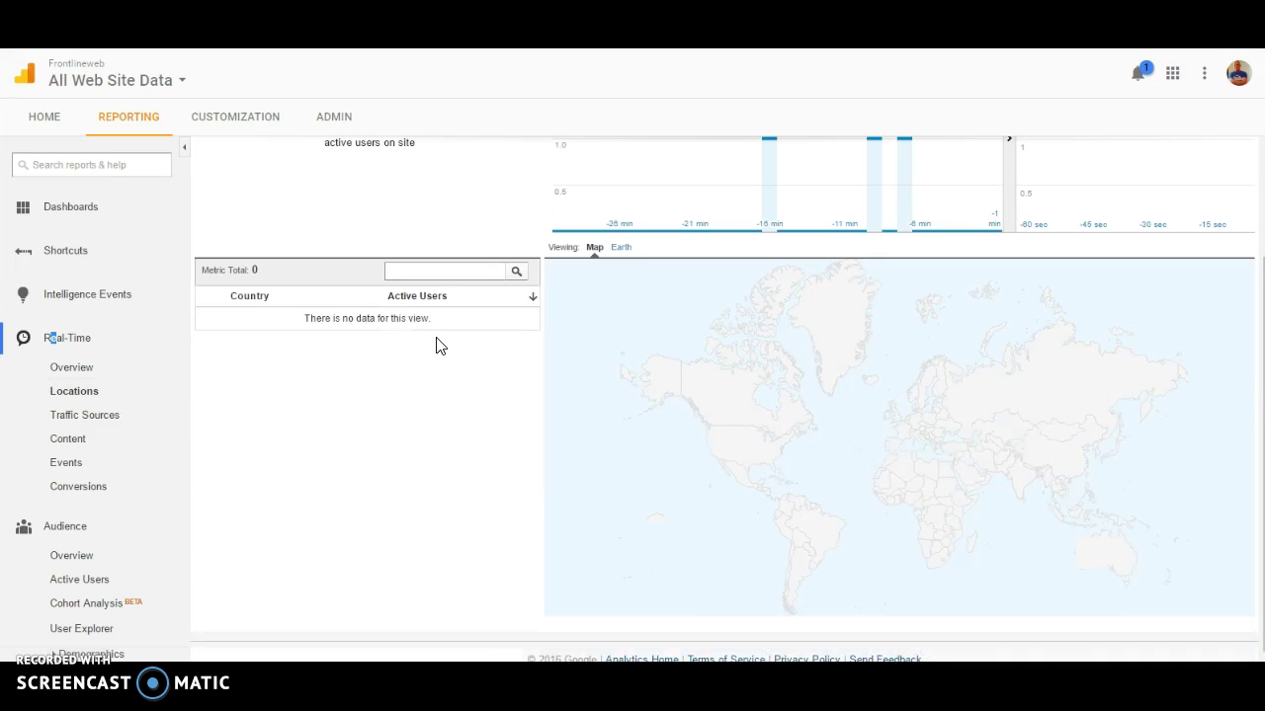
left_click(95, 417)
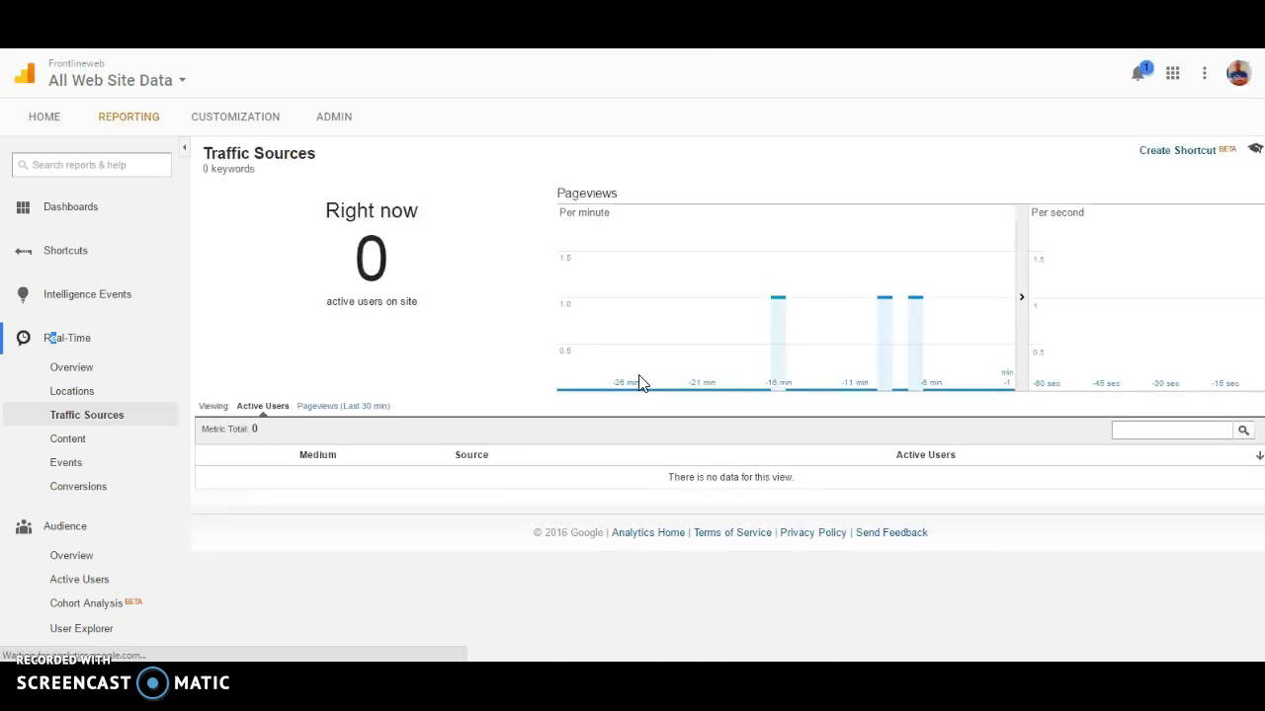
left_click(329, 409)
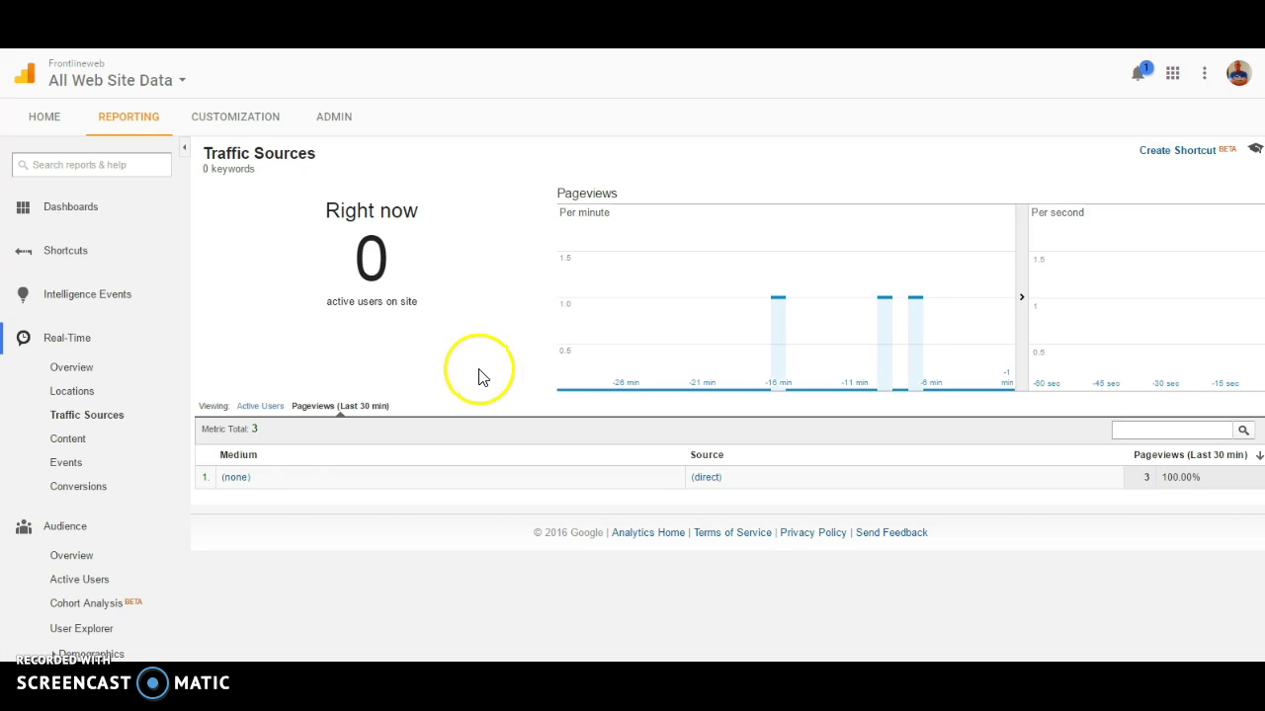
left_click(77, 392)
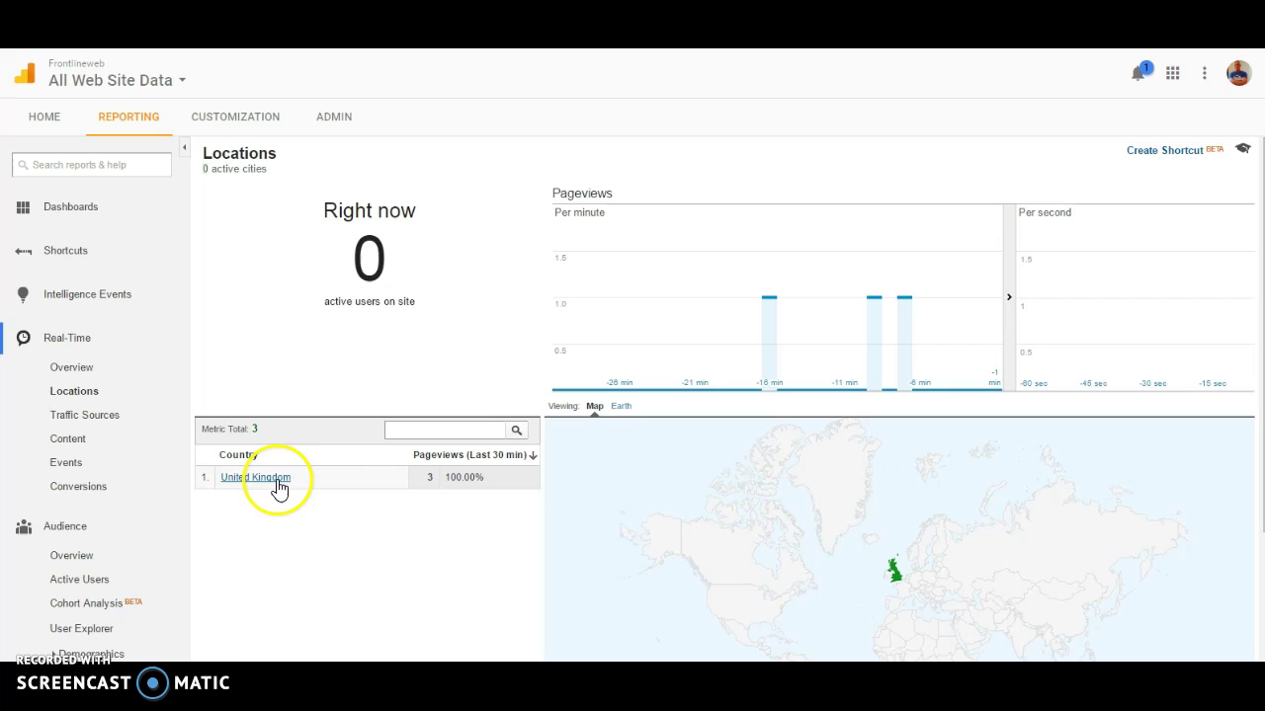
Step: Break UK real-time visits down by city, then view Real-Time Content without the Country filter
left_click(277, 477)
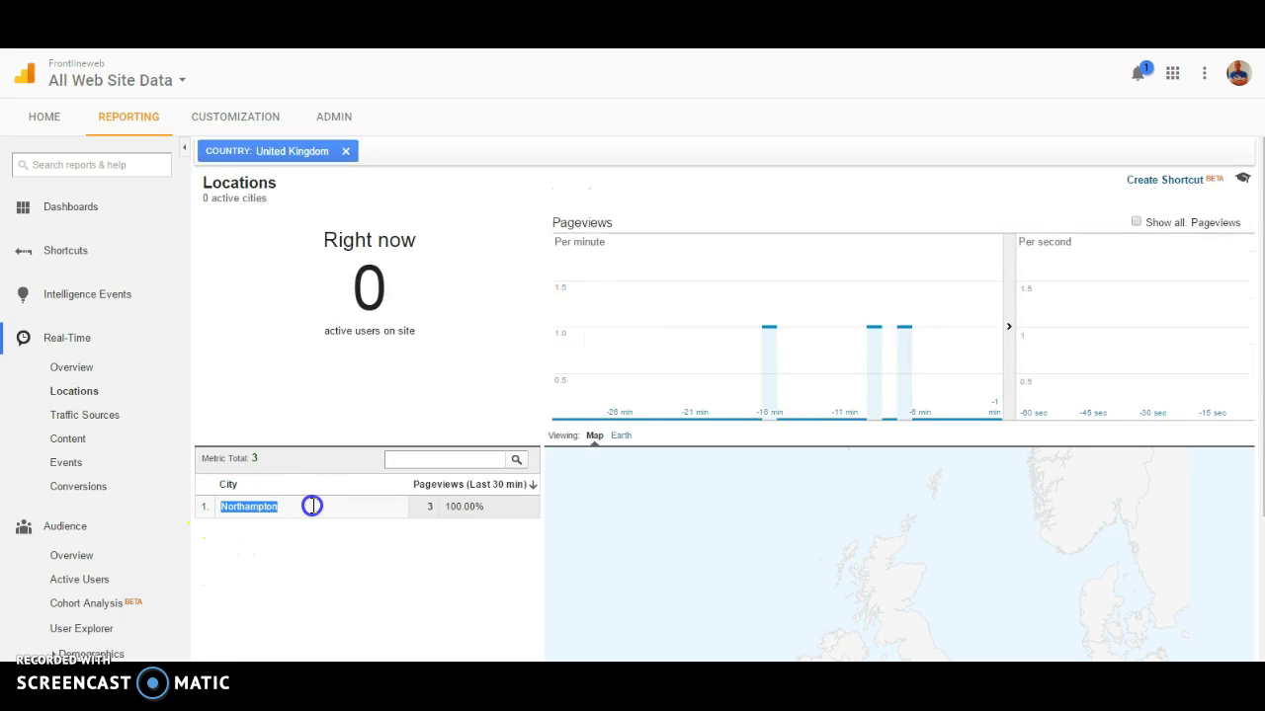
left_click(328, 542)
left_click(83, 442)
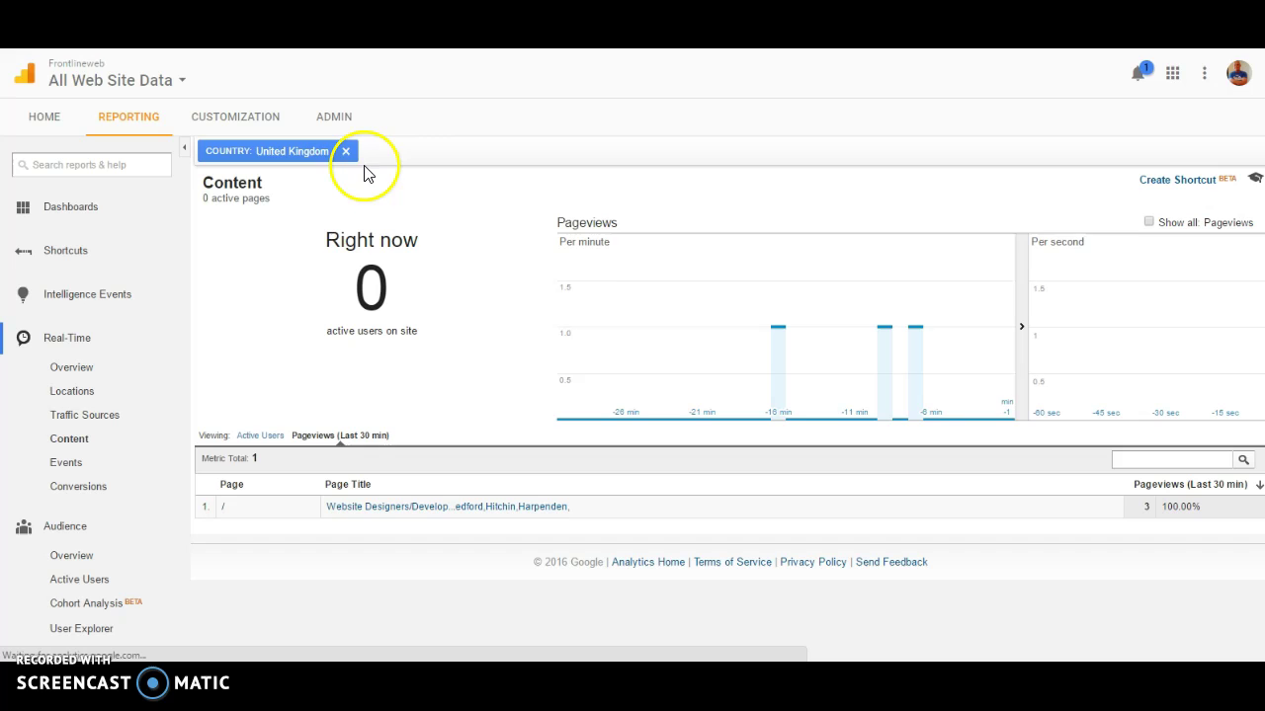
left_click(346, 153)
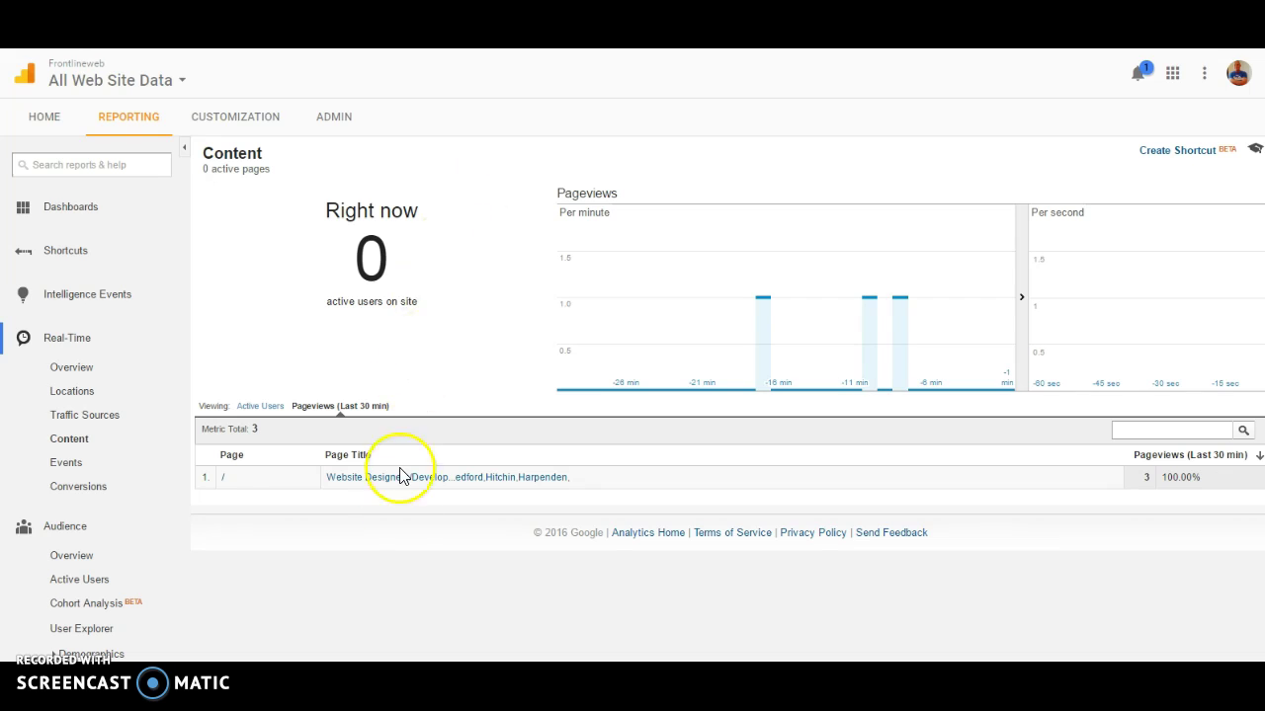
Step: Expand the Audience groups Demographics, Interests, Geo and Behavior in the sidebar
scroll(156, 490, "down", 2)
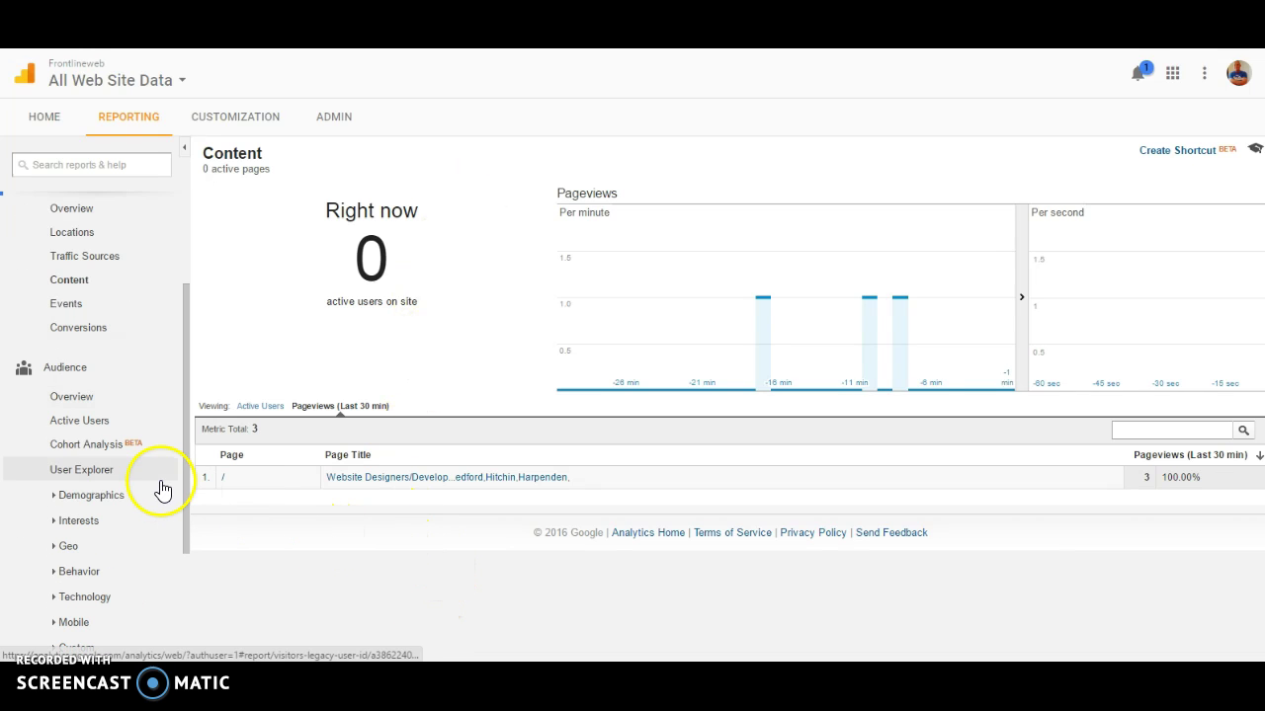
scroll(155, 381, "up", 2)
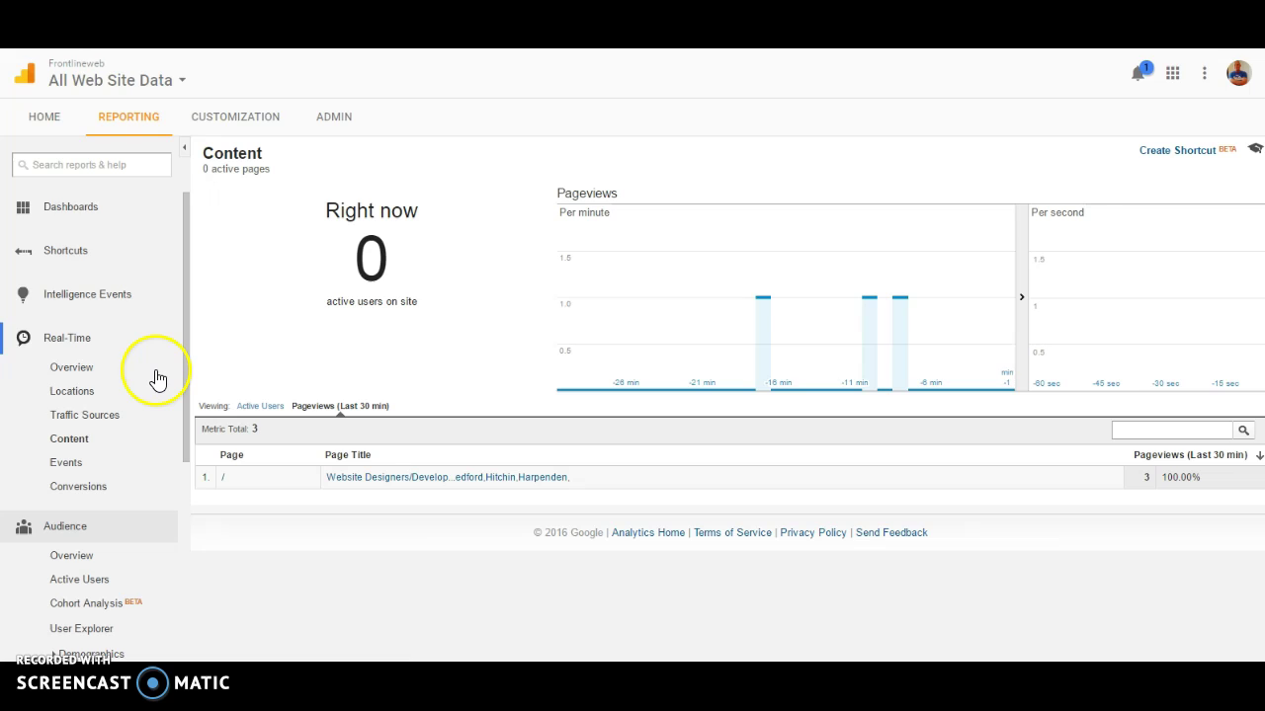
scroll(155, 380, "down", 3)
scroll(155, 377, "down", 1)
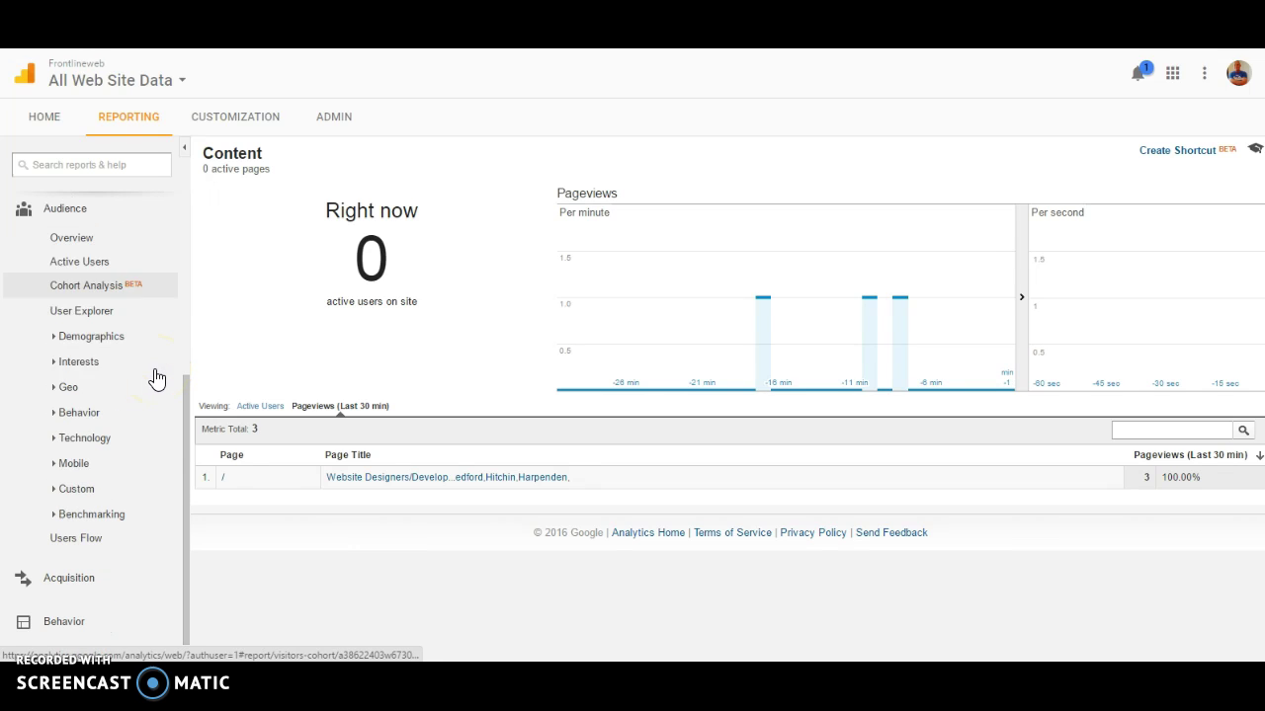
left_click(114, 339)
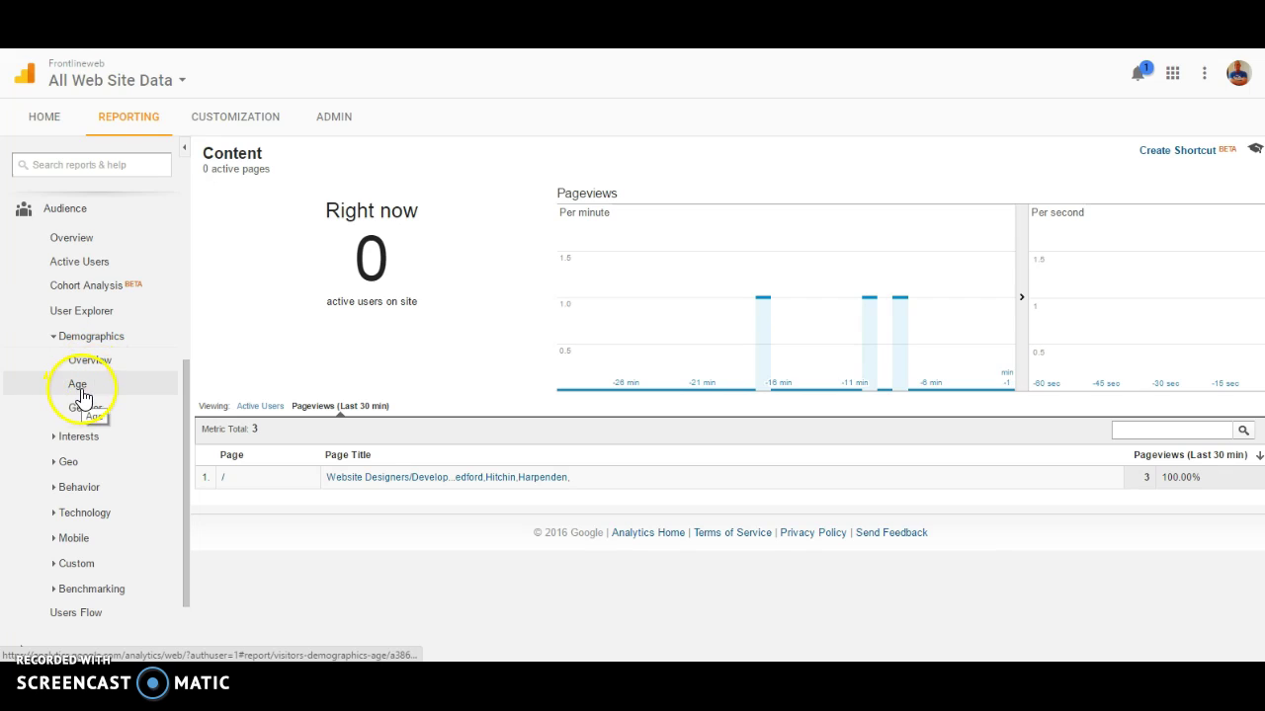
left_click(92, 437)
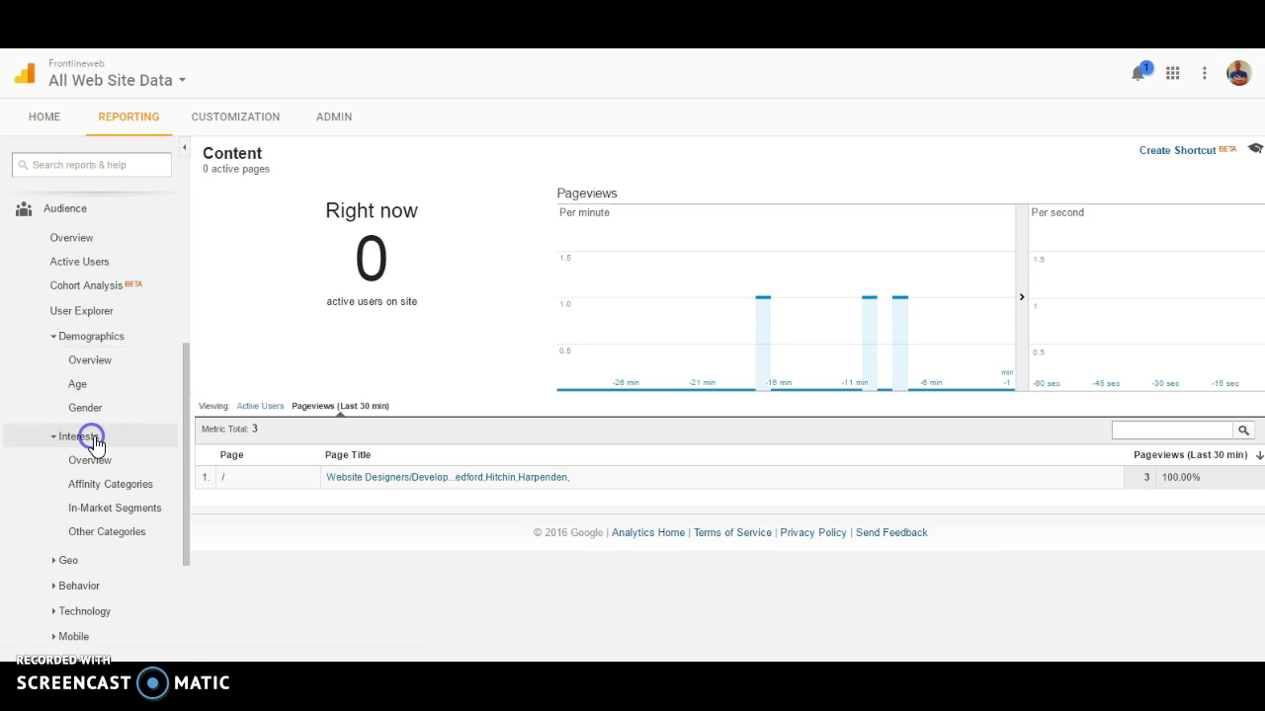
scroll(178, 420, "down", 2)
left_click(69, 403)
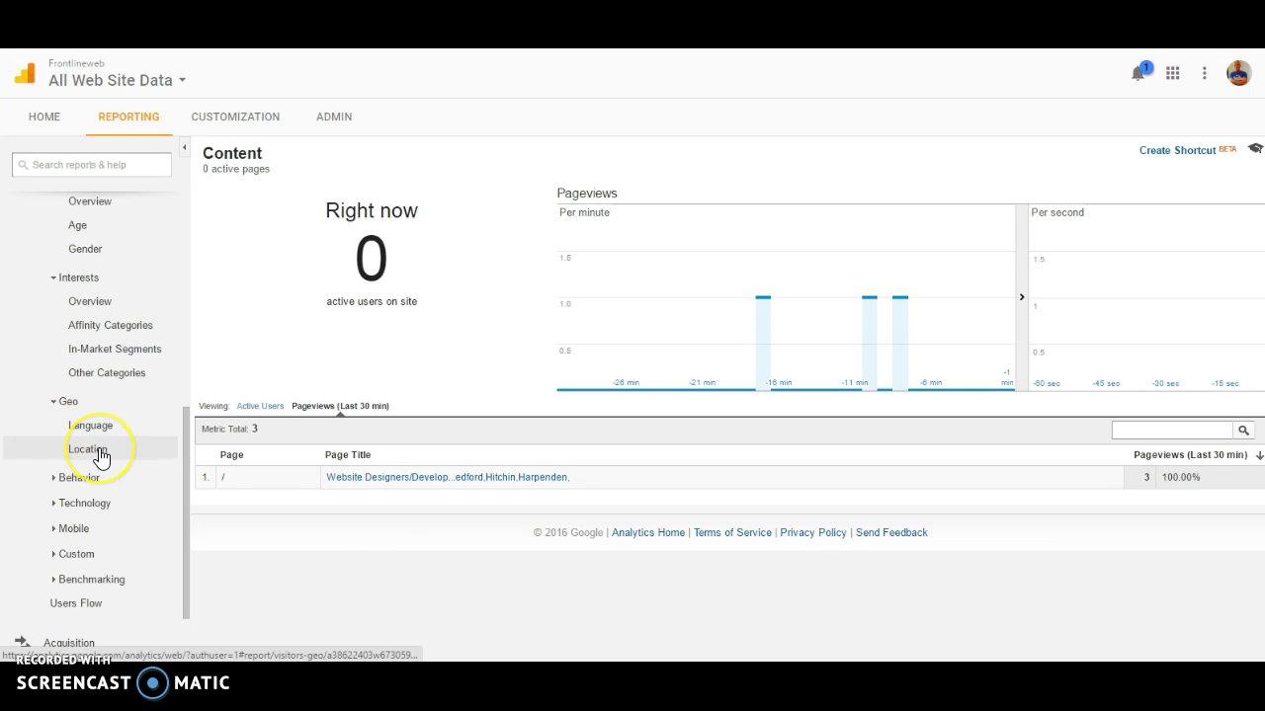
scroll(155, 438, "down", 1)
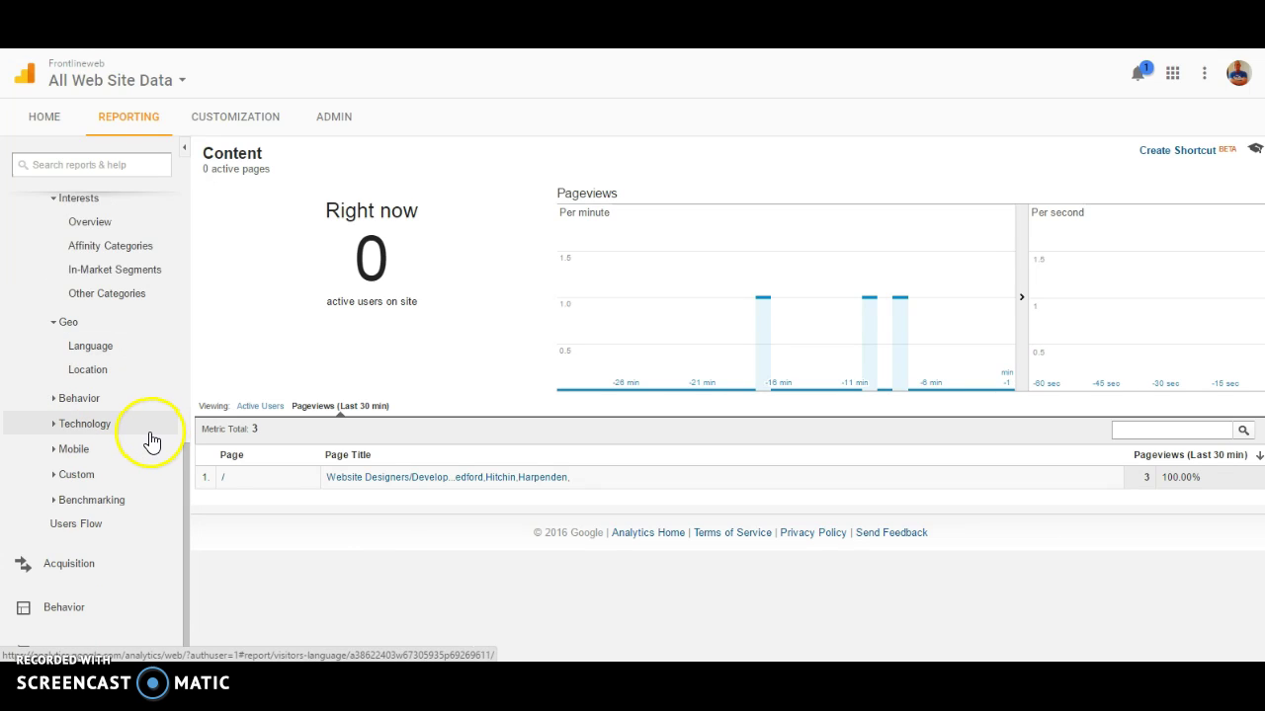
left_click(89, 399)
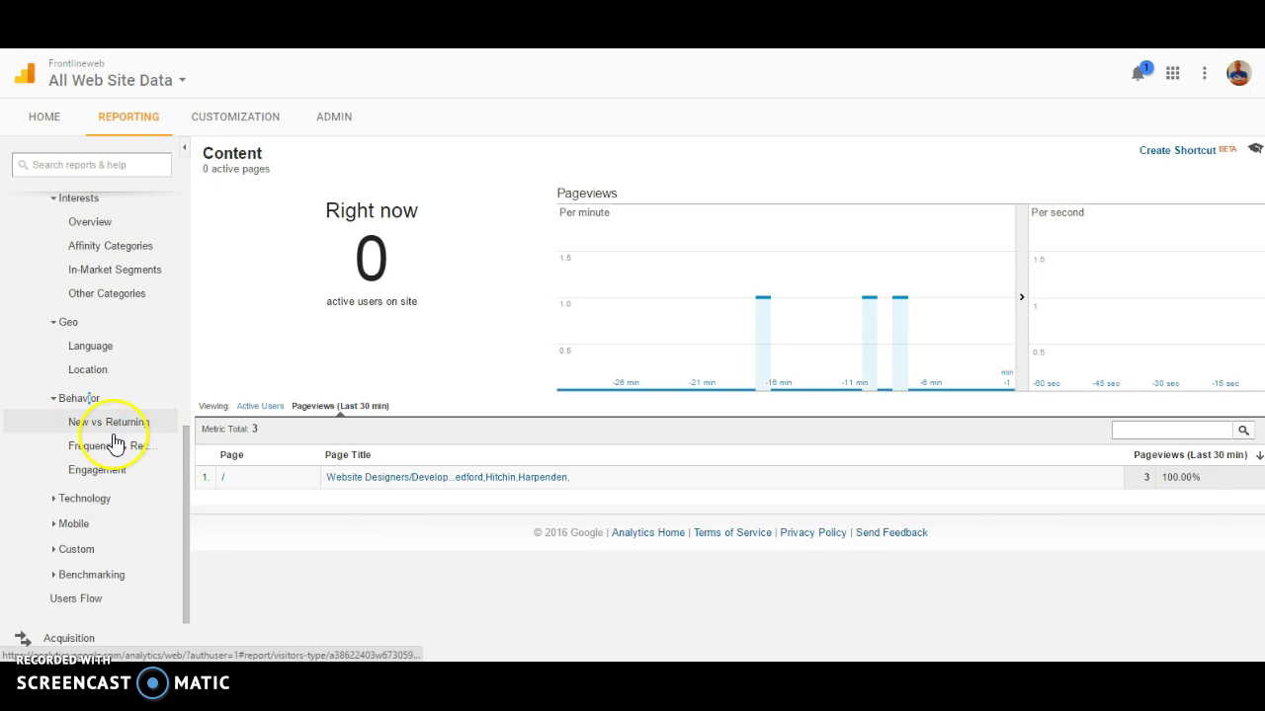
Step: View the Engagement session-duration report and expand the Technology reports
left_click(113, 478)
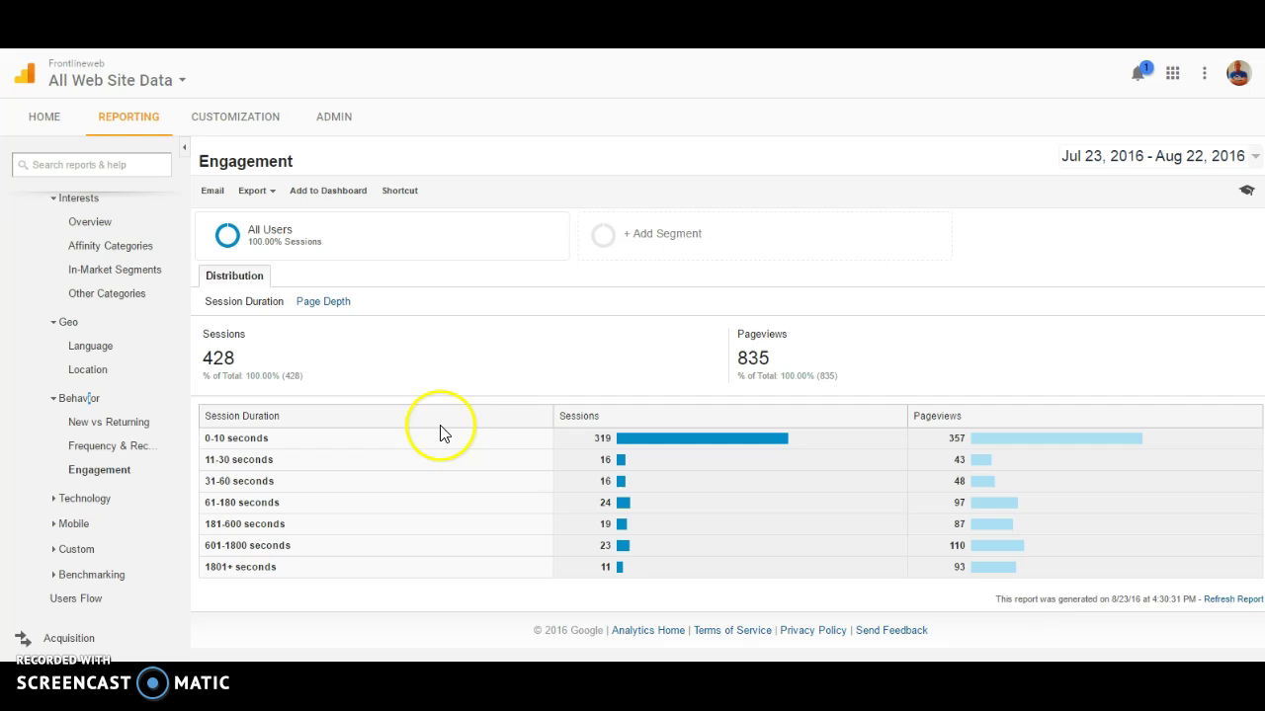
left_click(98, 499)
scroll(155, 485, "down", 2)
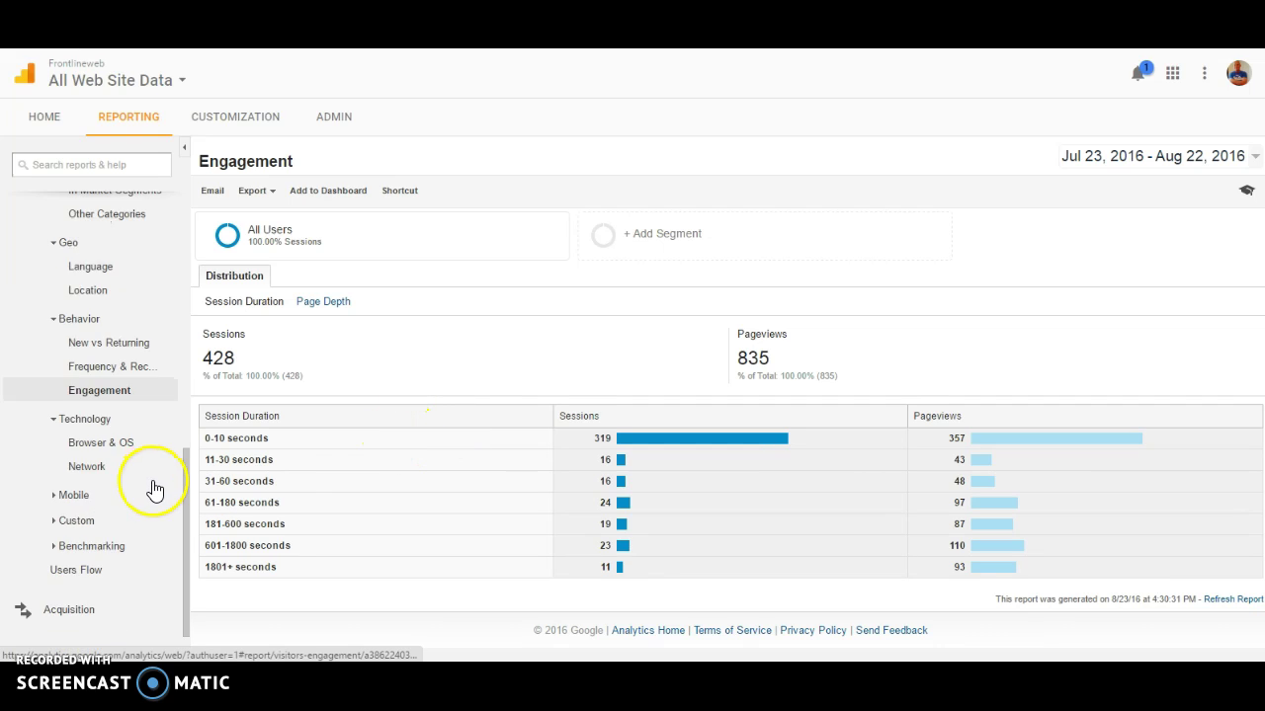
scroll(158, 494, "down", 1)
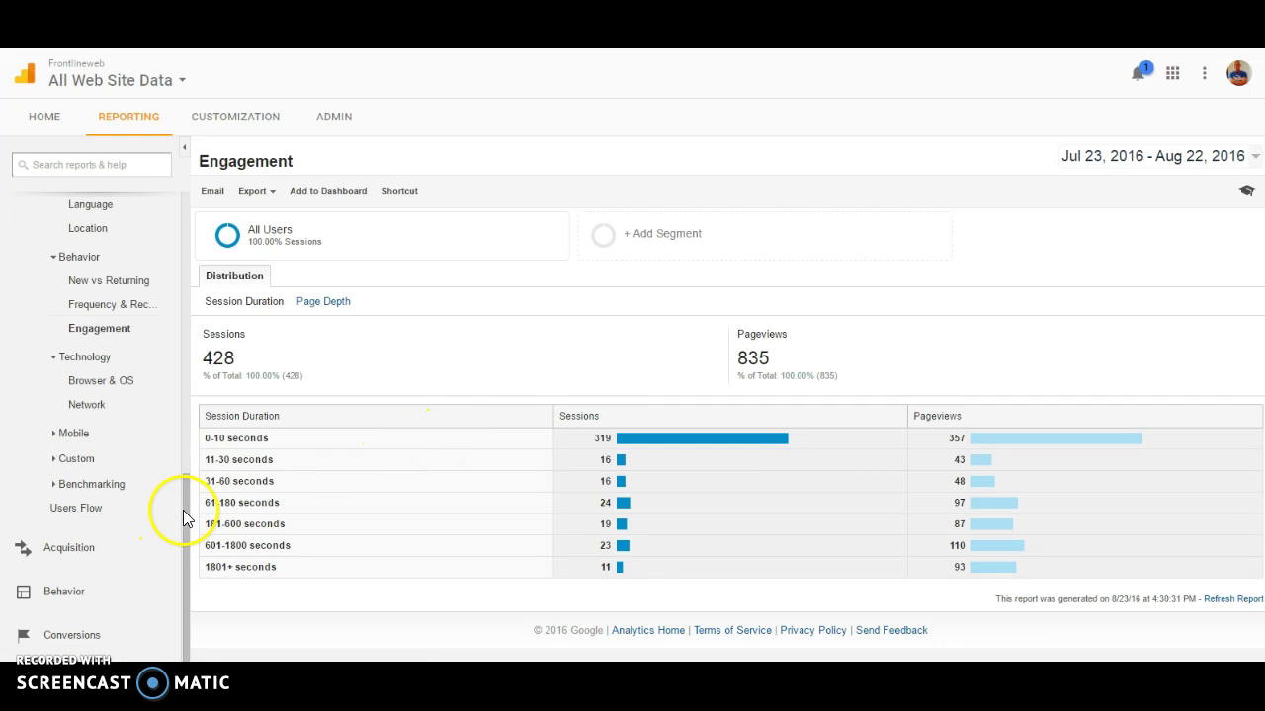
scroll(185, 499, "up", 1)
left_click_drag(187, 514, 191, 527)
Step: Open the Acquisition > All Traffic > Channels report
left_click(85, 547)
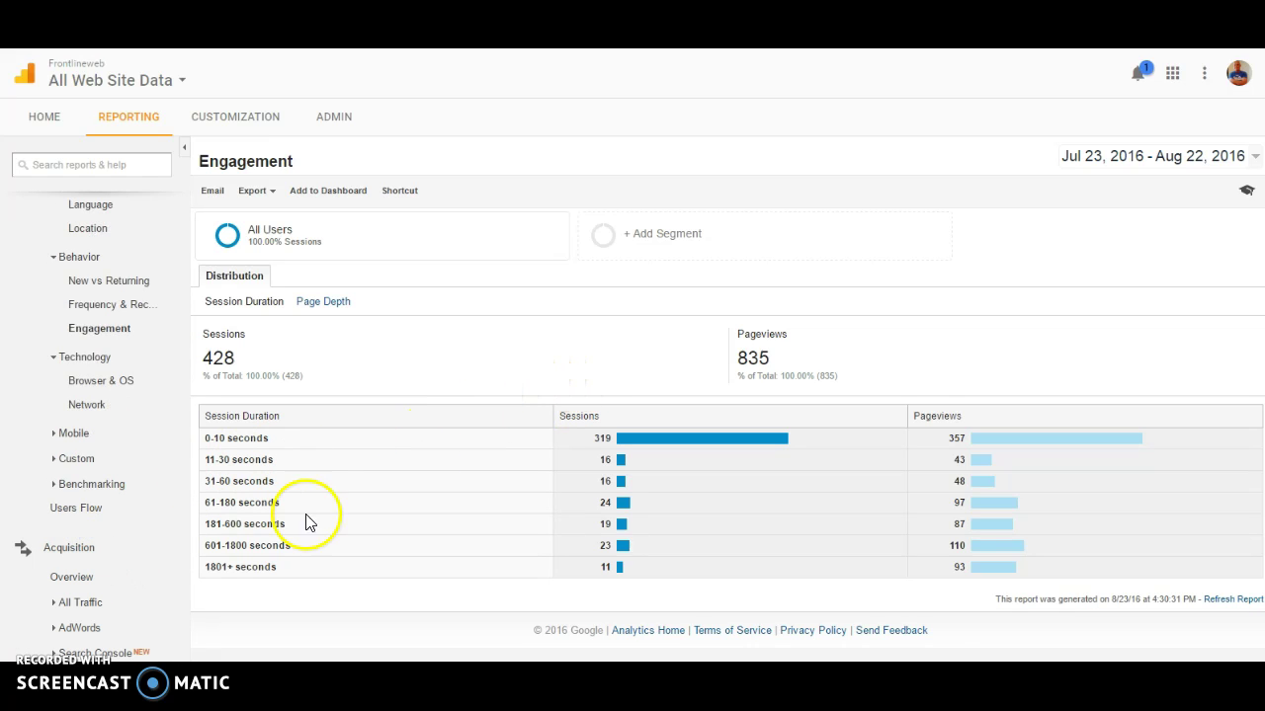
left_click(77, 601)
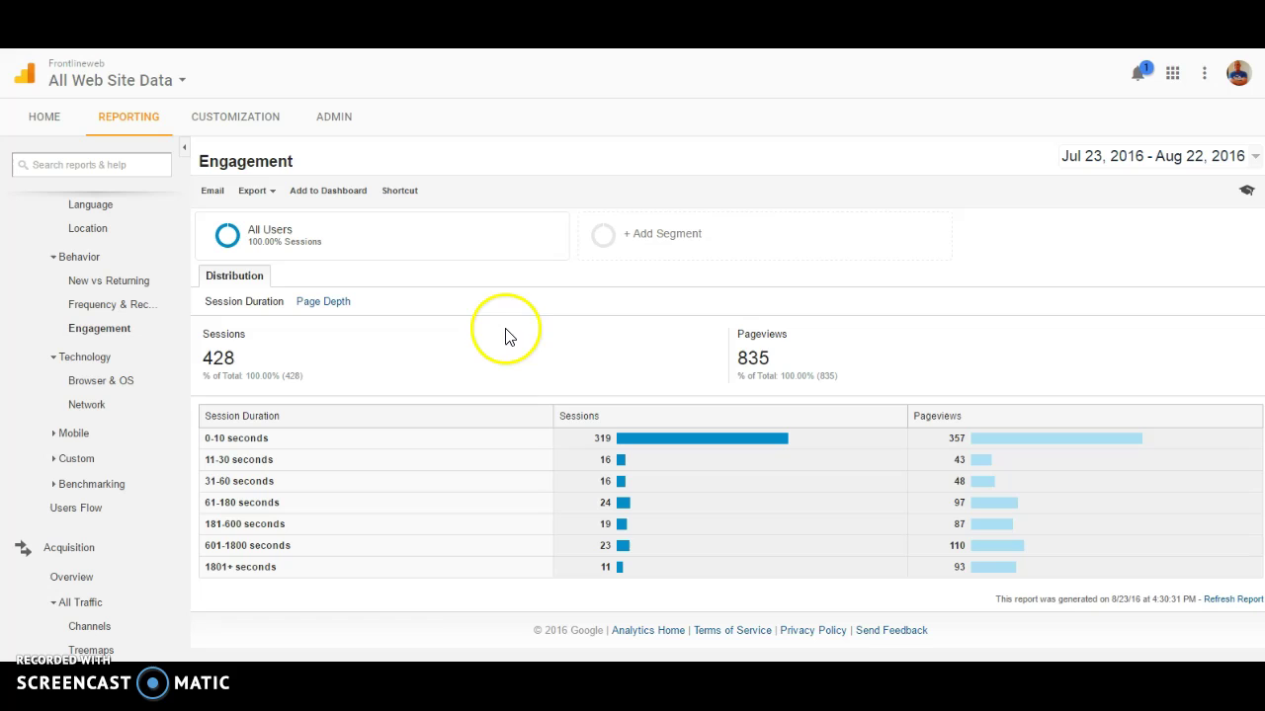
left_click(89, 627)
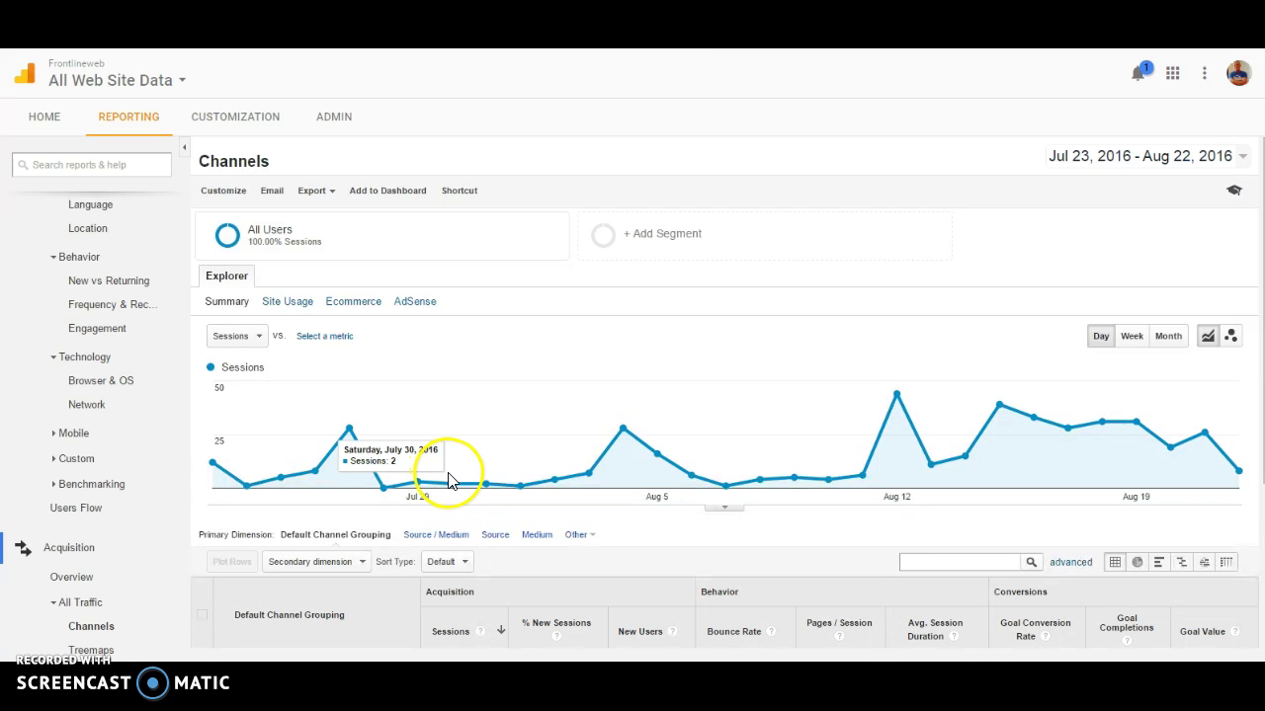
Step: Drill into the Social channel to show sessions by network: Facebook 157, Twitter 12, Google+ 3
scroll(757, 387, "down", 2)
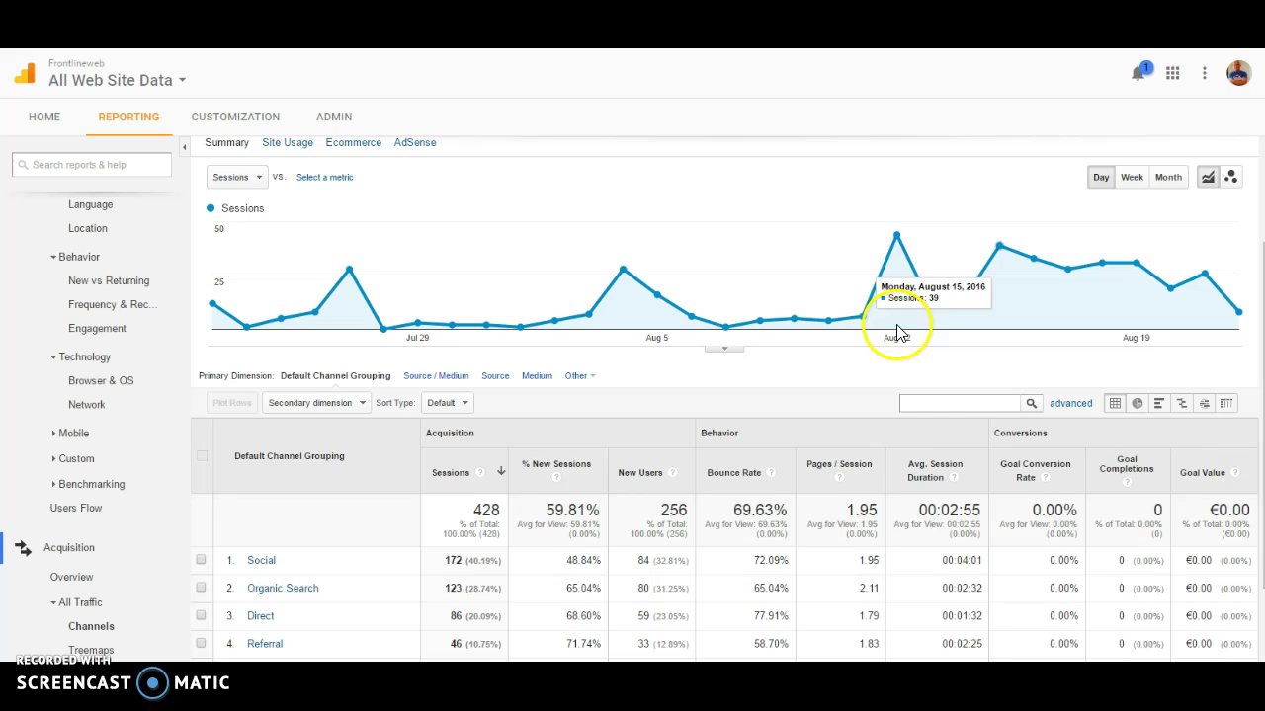
scroll(892, 330, "down", 1)
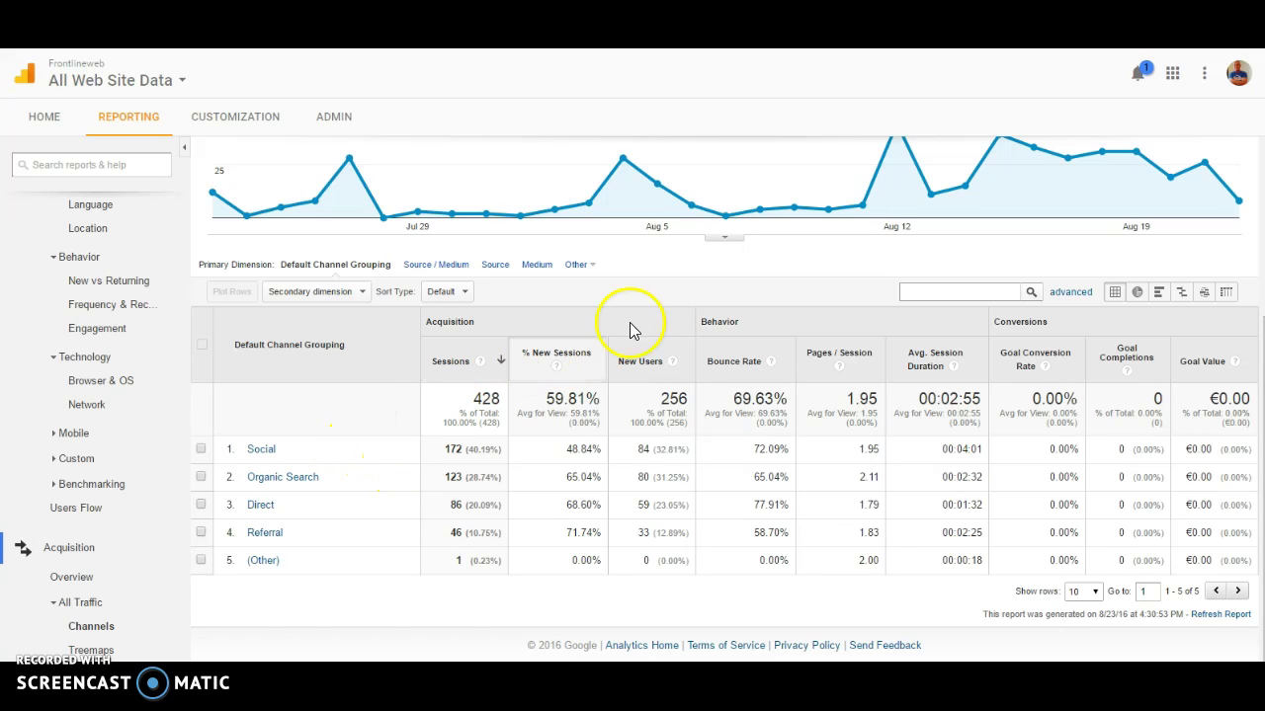
left_click(261, 450)
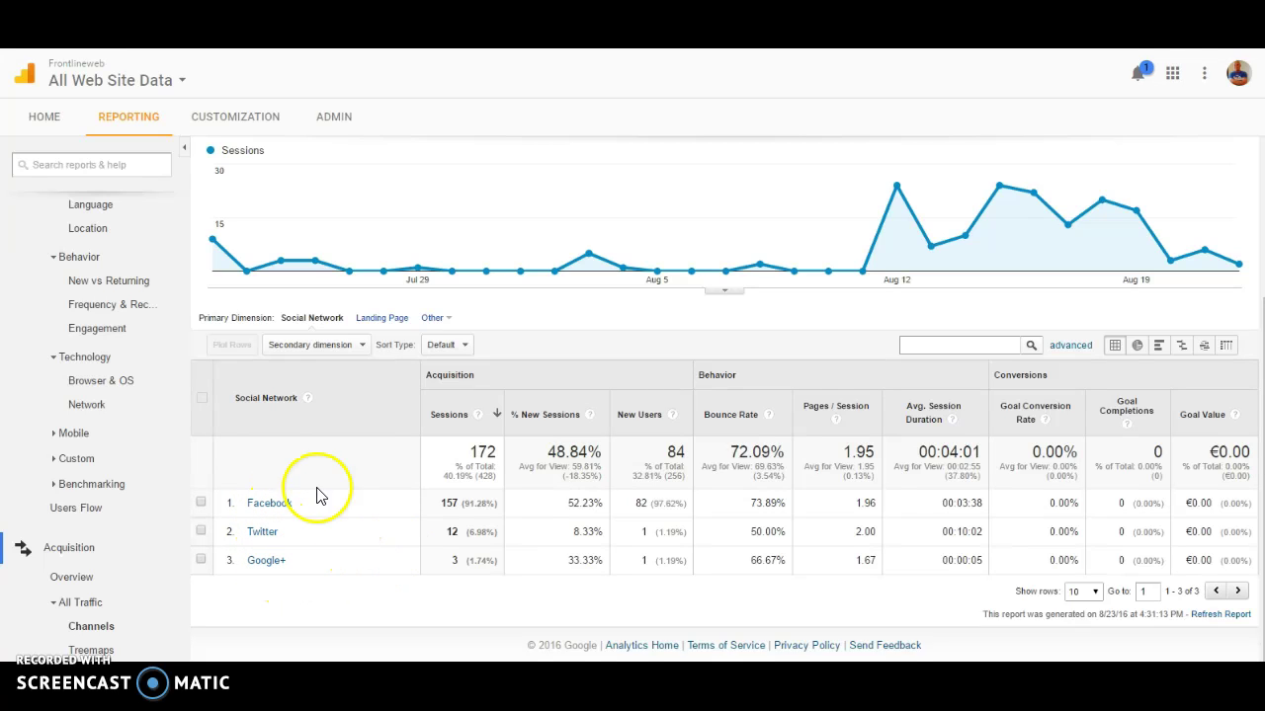
left_click_drag(206, 460, 348, 571)
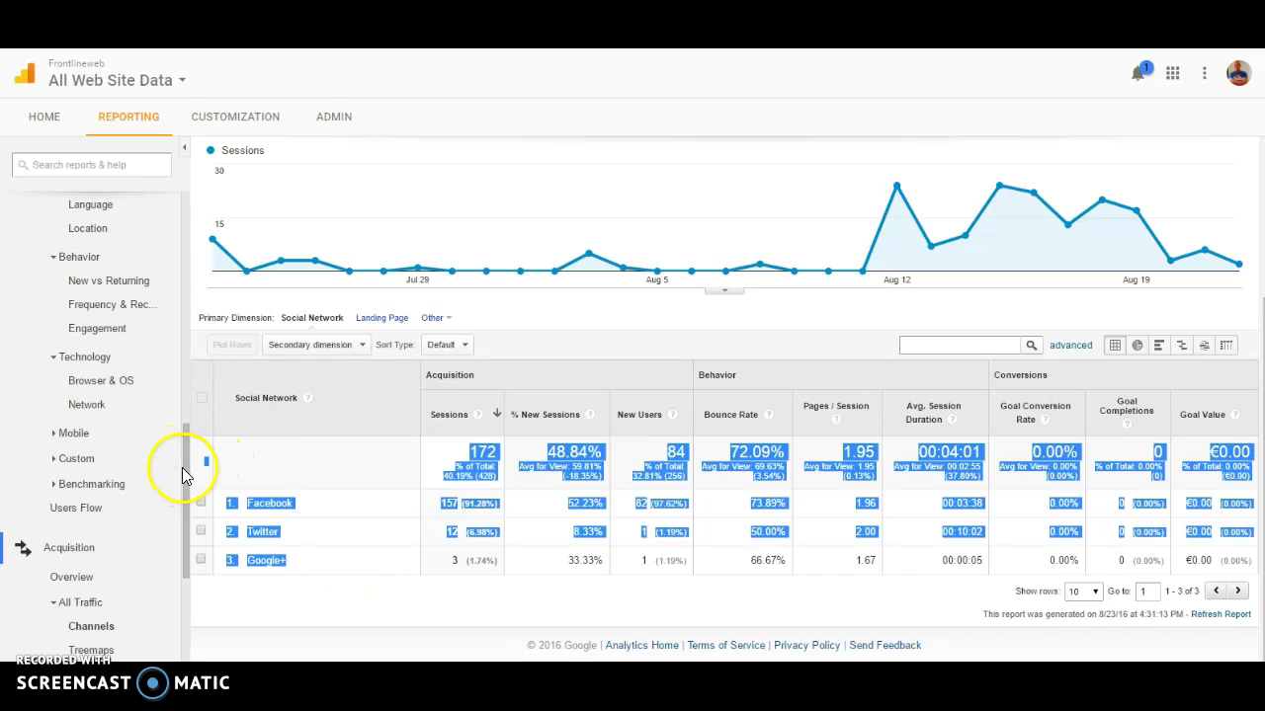
left_click_drag(185, 472, 182, 545)
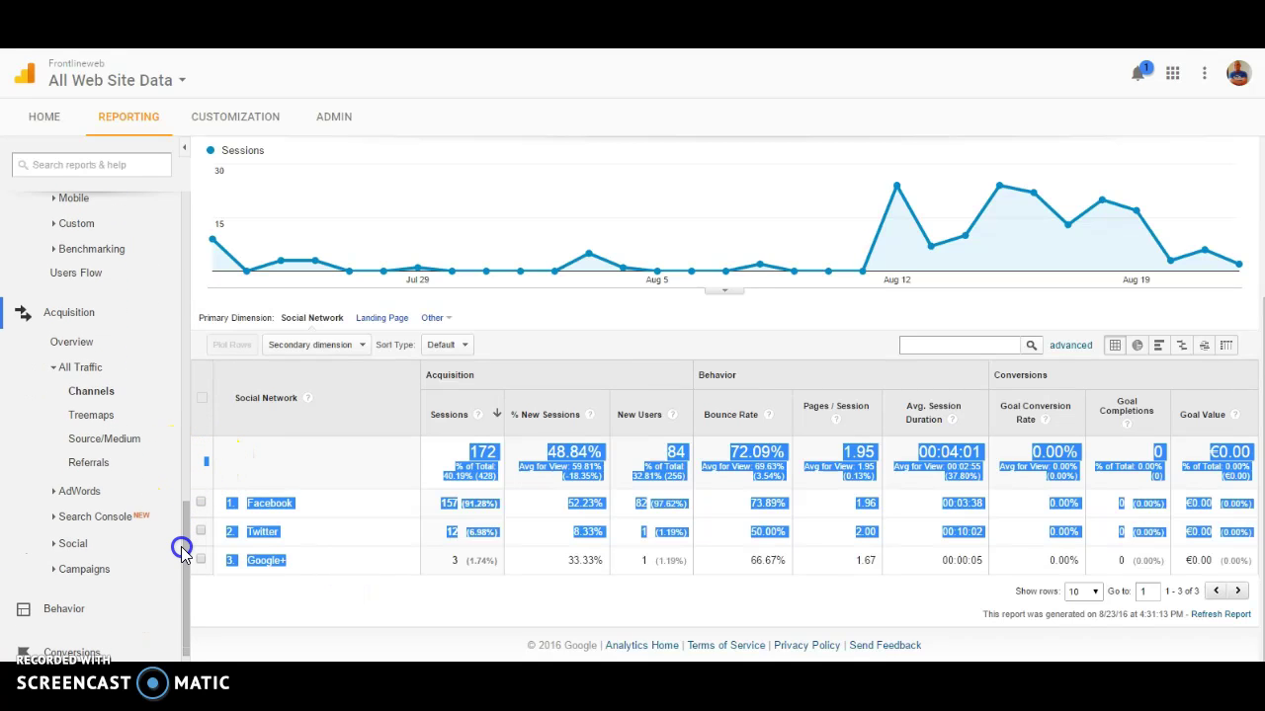
Step: Review the Referrals report's 218 sessions, led by facebook.com (101) and m.facebook.com (49)
left_click(97, 468)
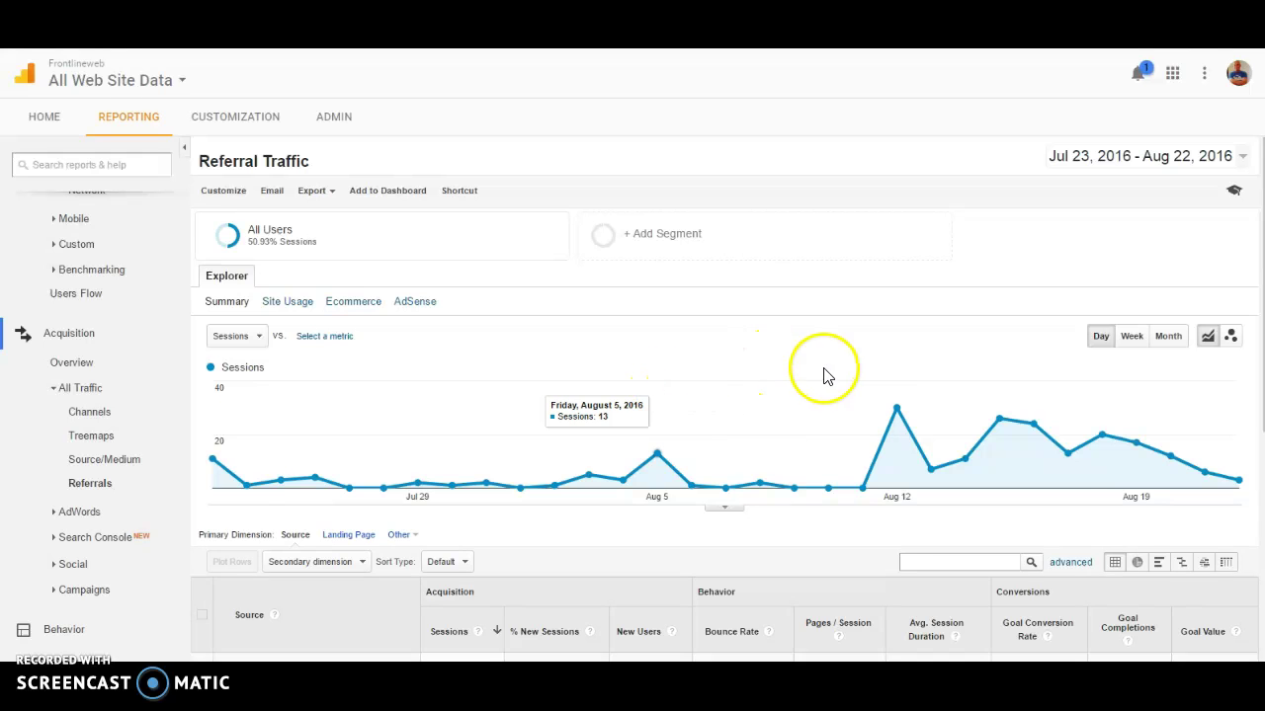
scroll(649, 332, "down", 2)
scroll(452, 325, "down", 2)
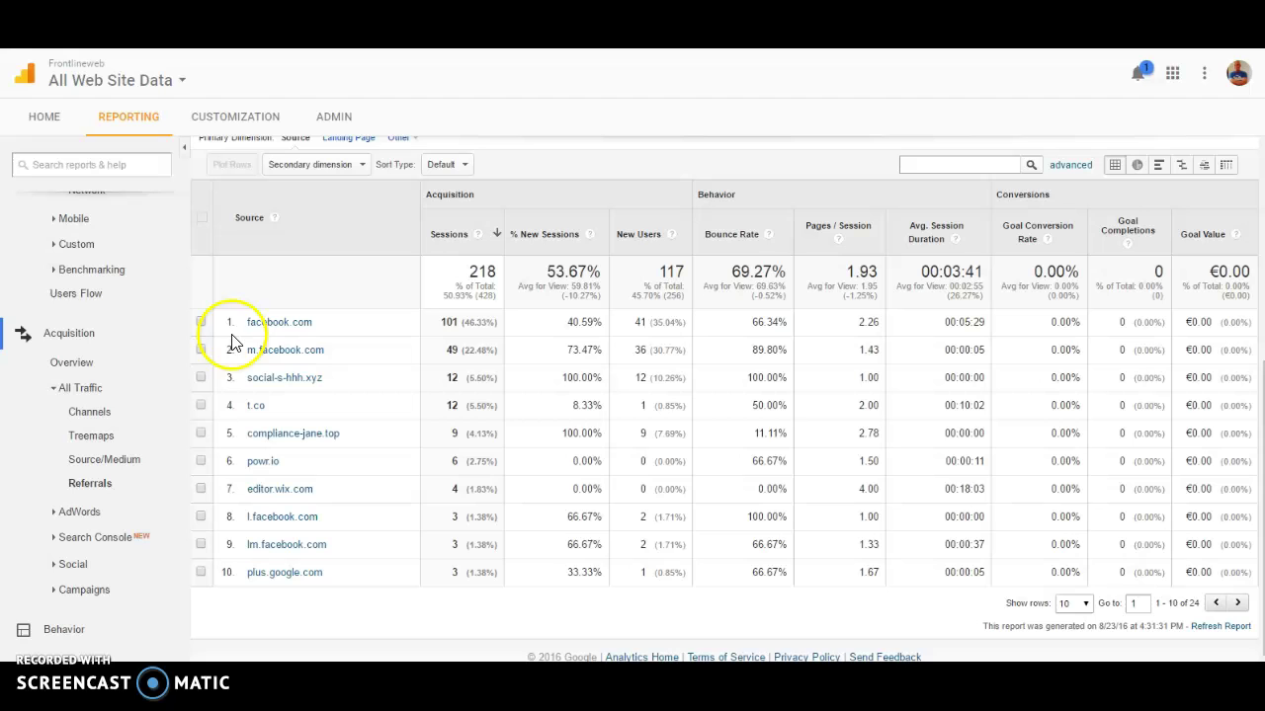
left_click_drag(242, 326, 381, 562)
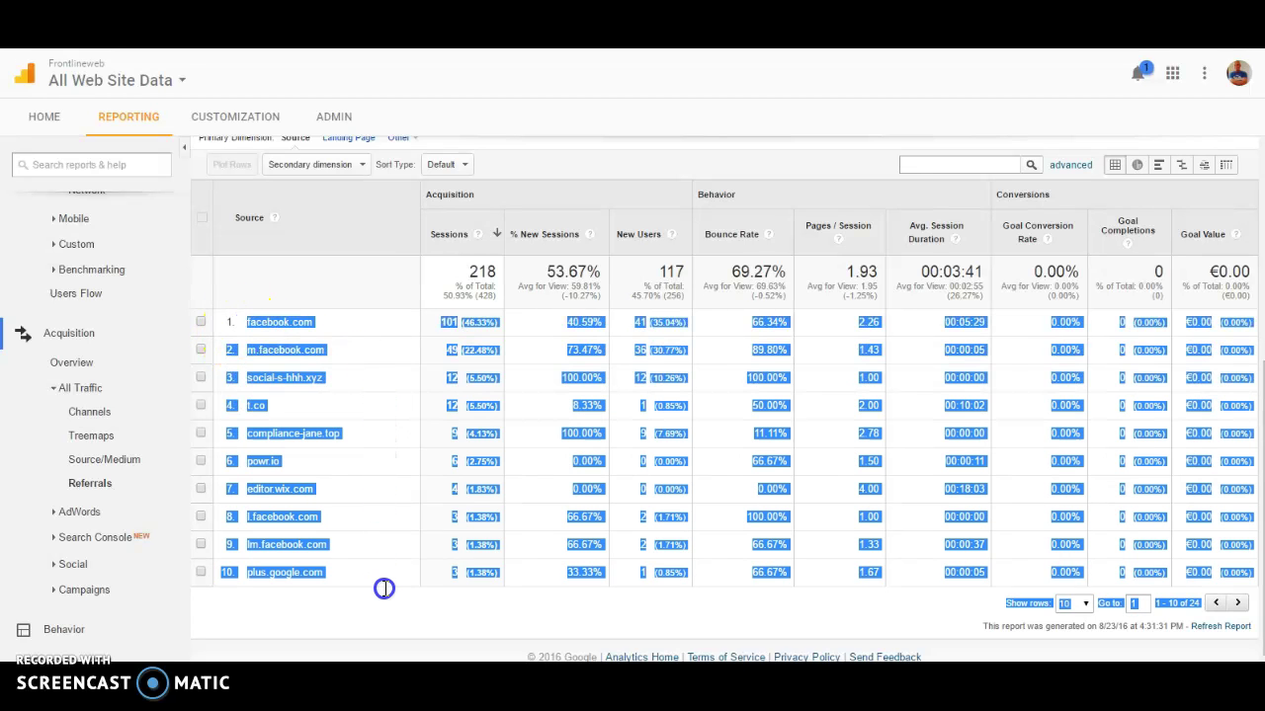
left_click_drag(381, 563, 403, 309)
scroll(403, 309, "up", 3)
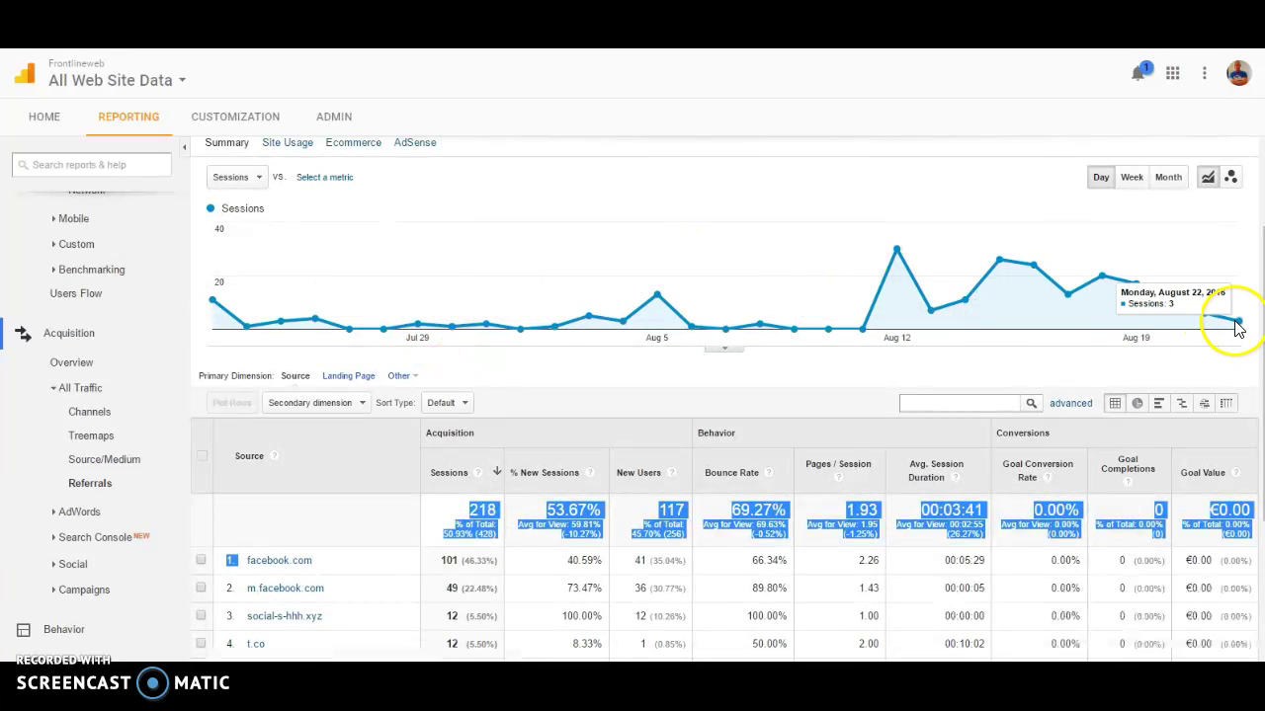
scroll(573, 336, "up", 2)
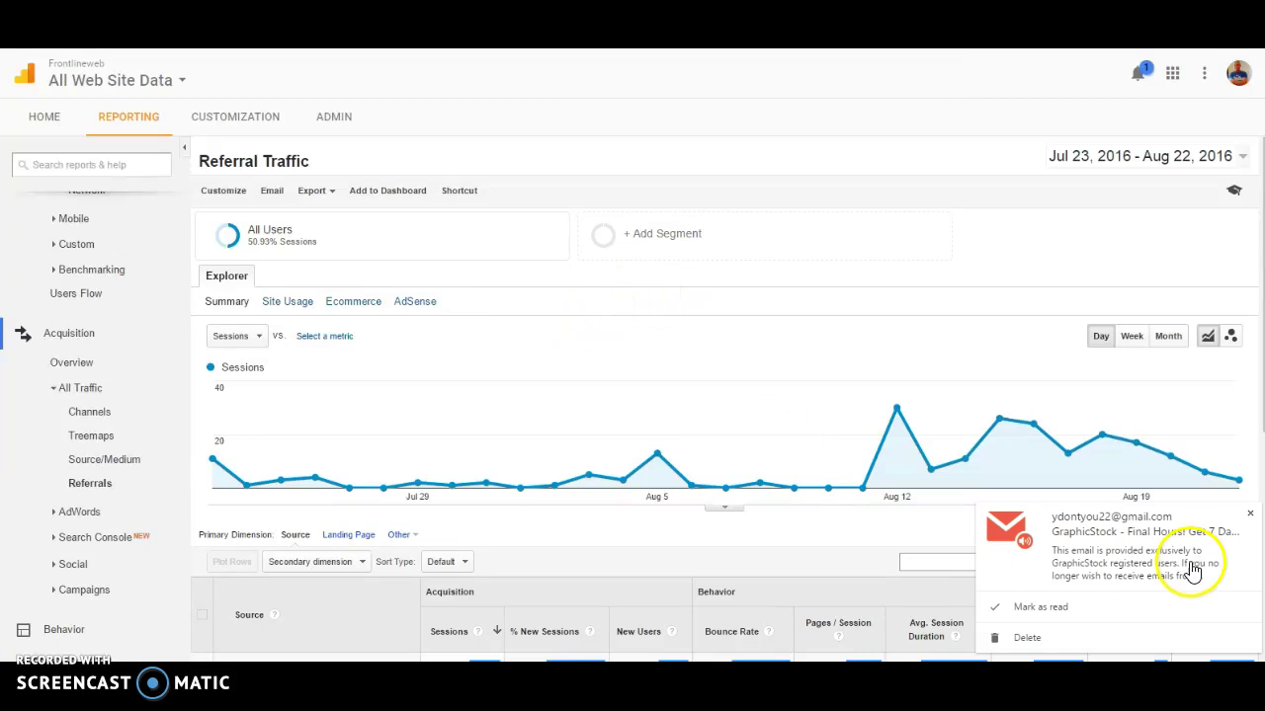
Step: Close the Gmail desktop notification and scroll down the Referral Traffic report
left_click(1248, 516)
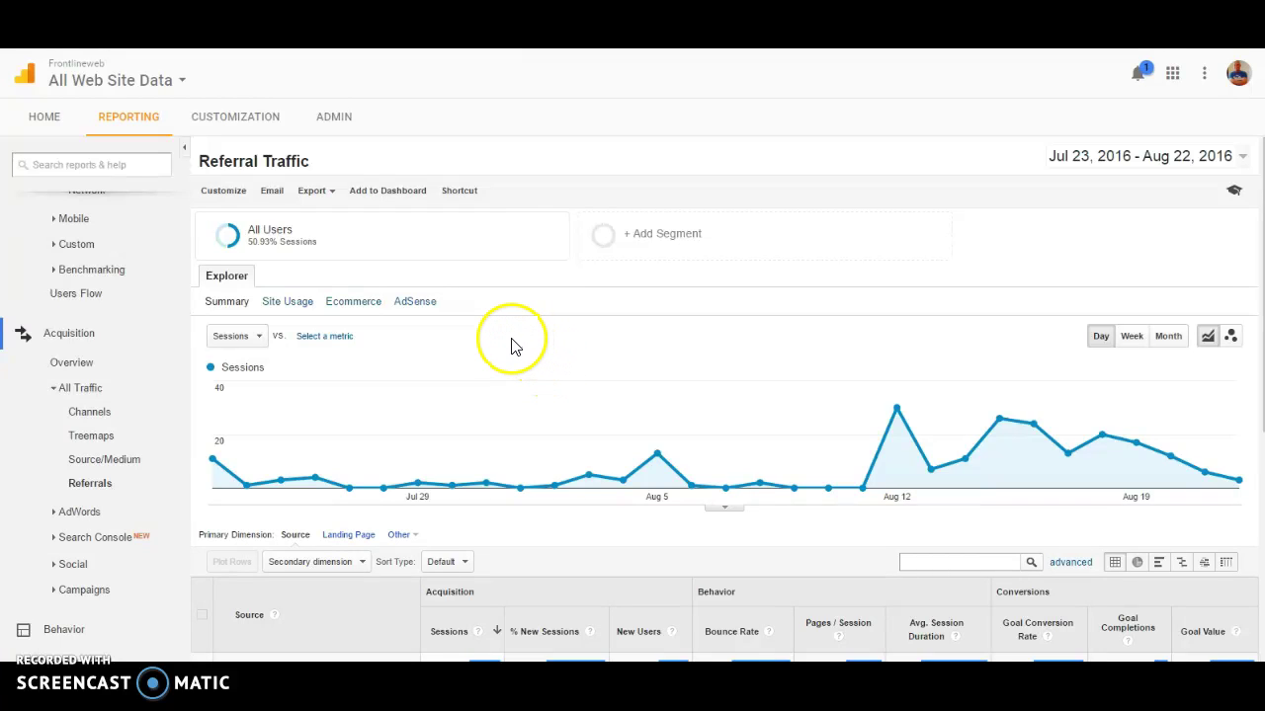
scroll(511, 334, "down", 3)
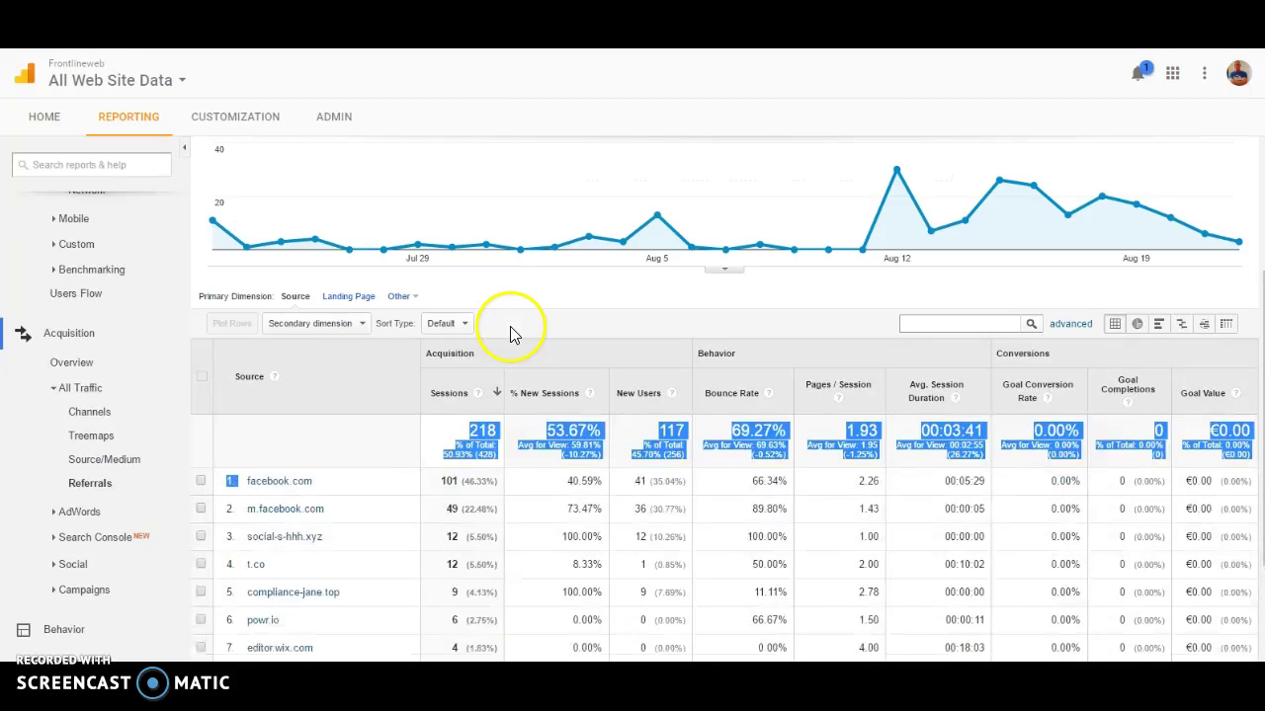
scroll(511, 333, "down", 1)
scroll(511, 334, "down", 2)
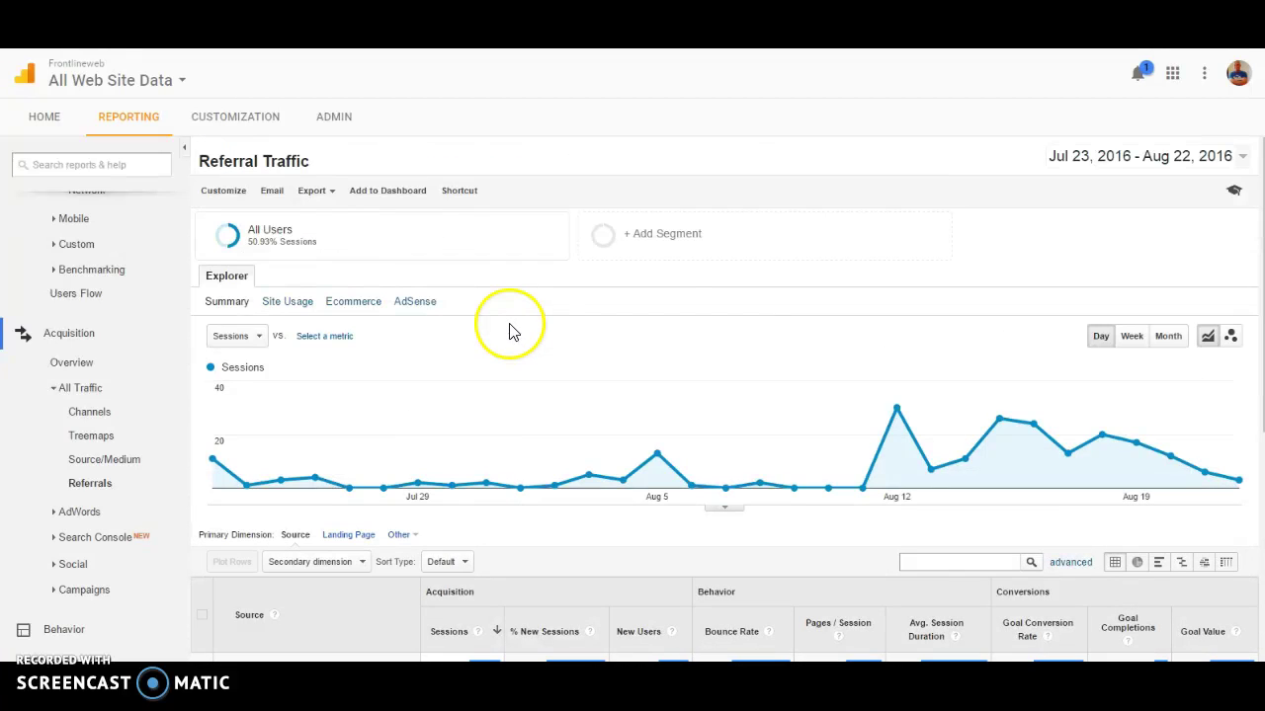